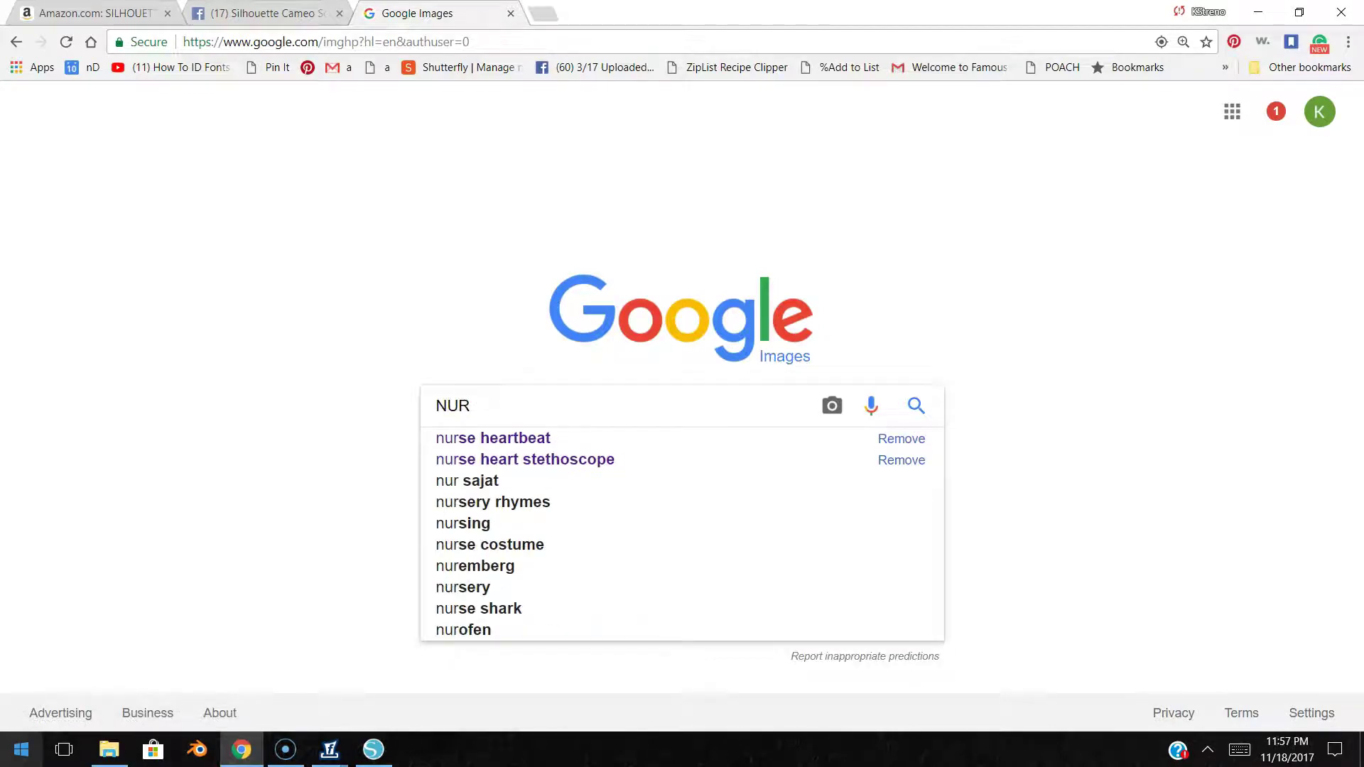
Search Google Images for "nurse heartbeat" and browse the resulting designs
{"action": "left_click", "coordinate": [501, 438]}
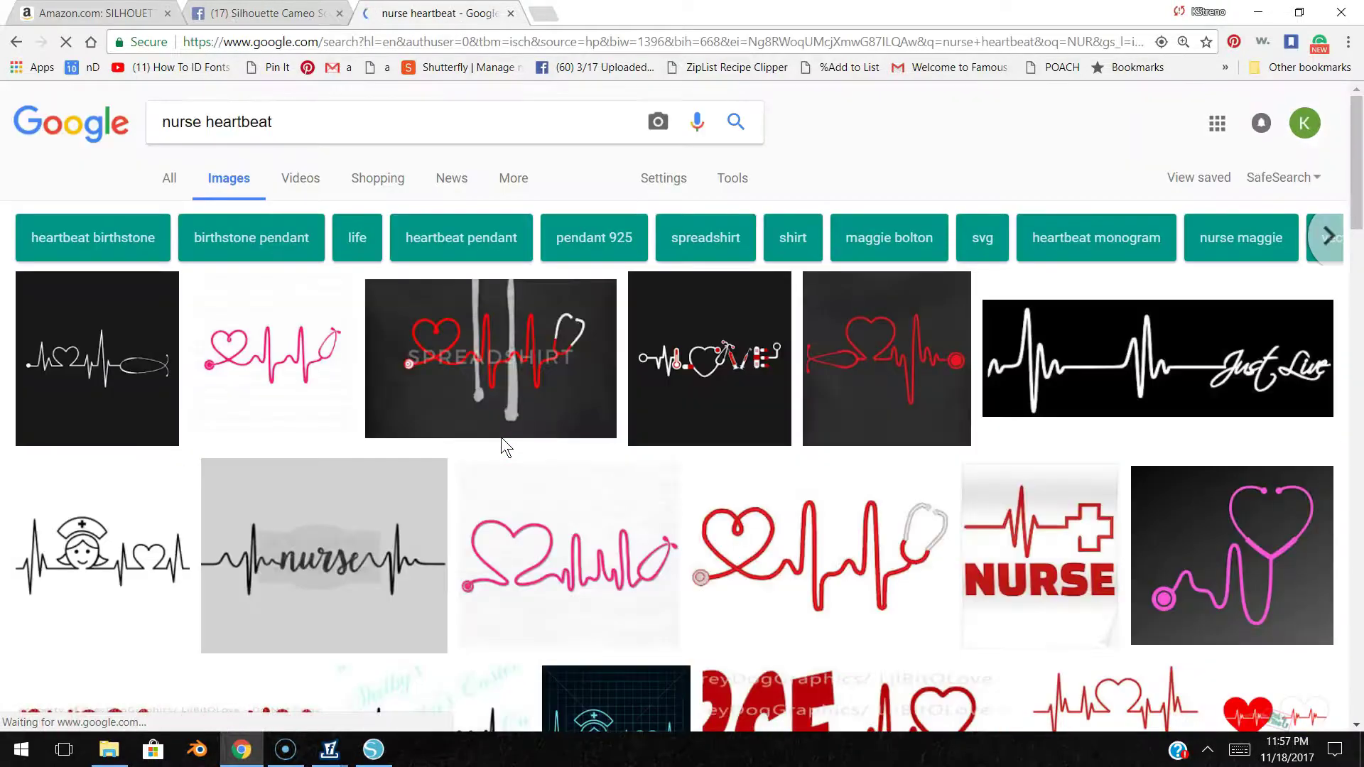
{"action": "scroll", "coordinate": [501, 437], "scroll_direction": "down", "scroll_amount": 7}
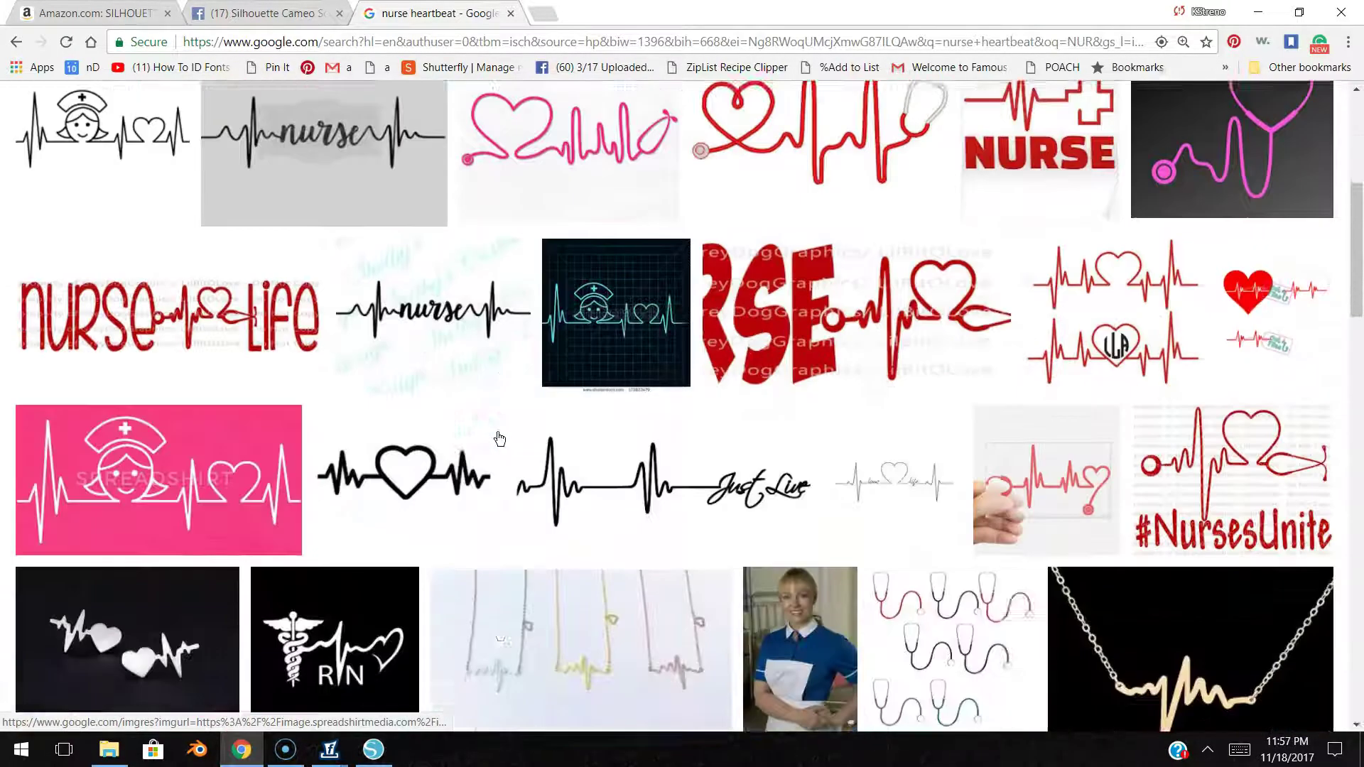
{"action": "left_click", "coordinate": [599, 490]}
{"action": "scroll", "coordinate": [777, 496], "scroll_direction": "up", "scroll_amount": 7}
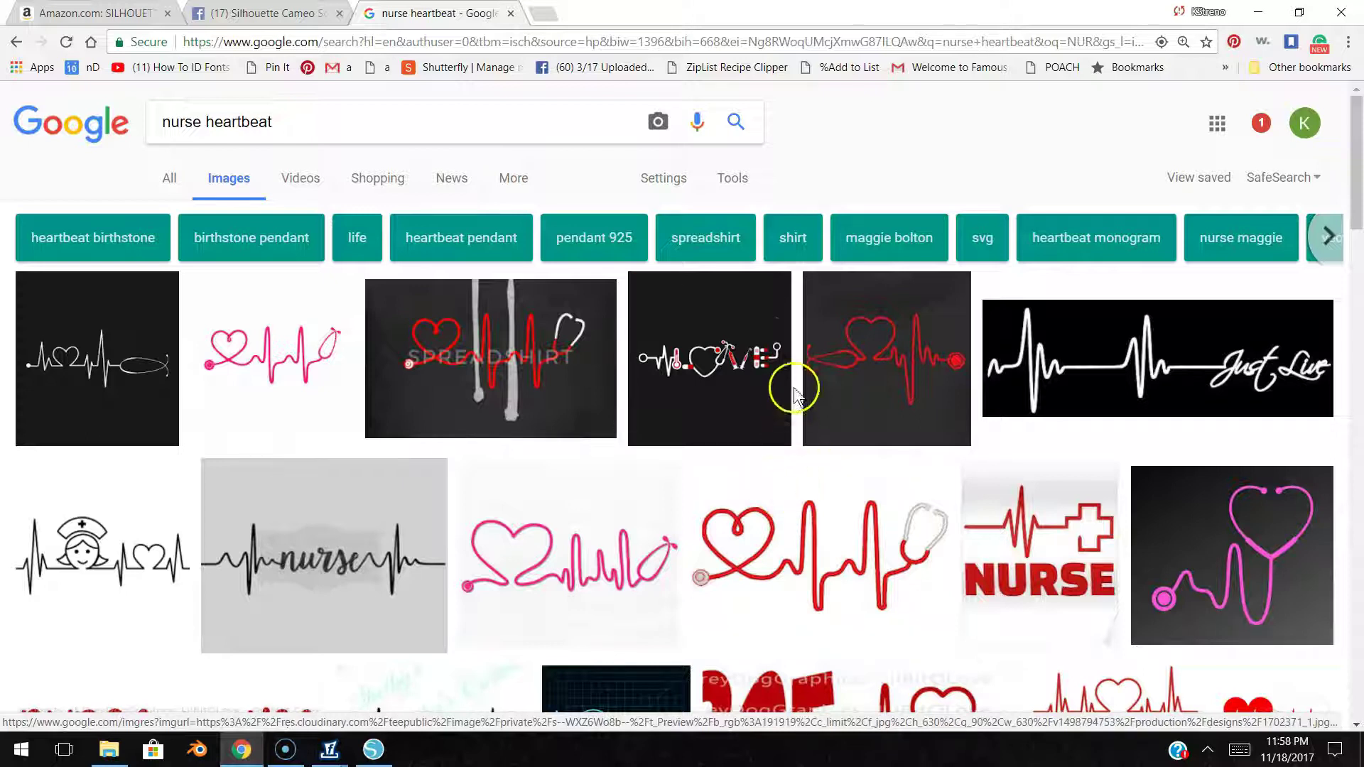
Filter the image results to Large size and open the #Scrublife stethoscope heartbeat design
{"action": "left_click", "coordinate": [731, 183]}
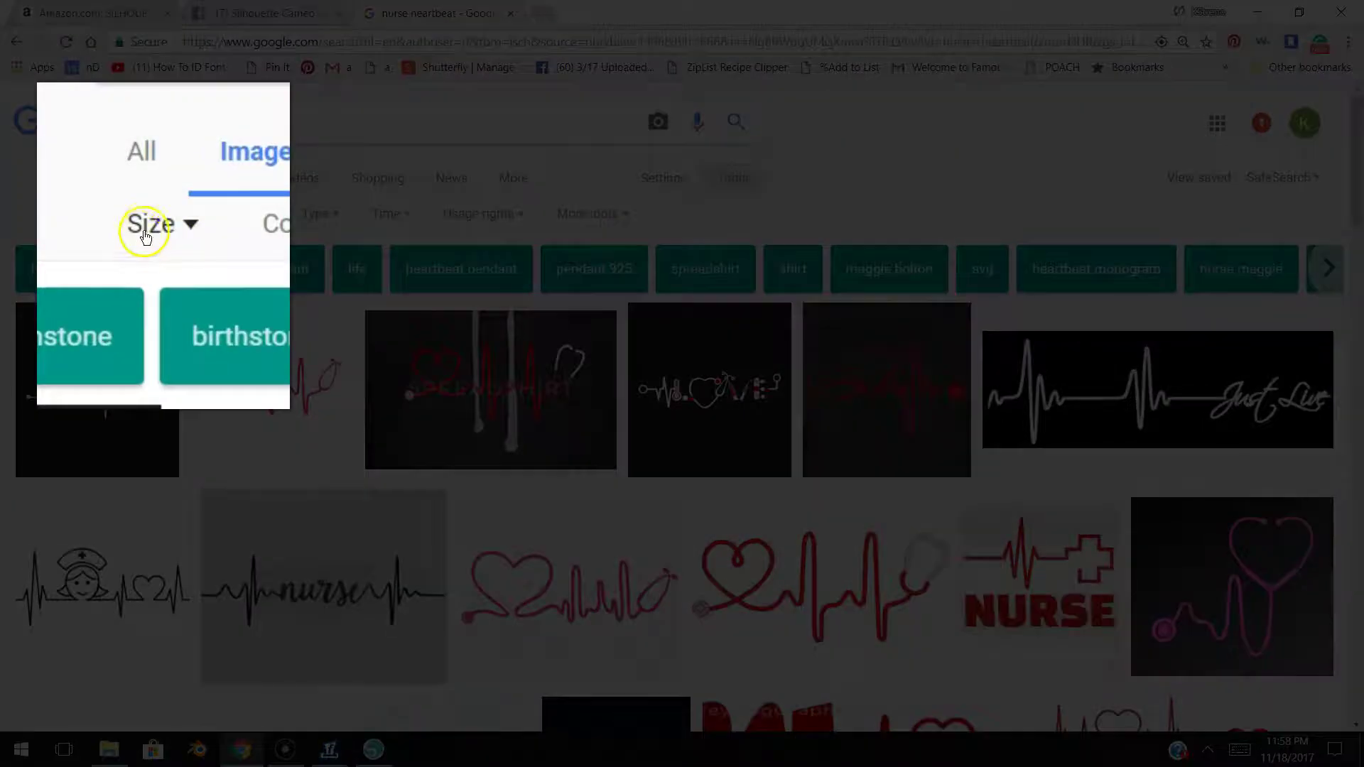
{"action": "left_click", "coordinate": [146, 236]}
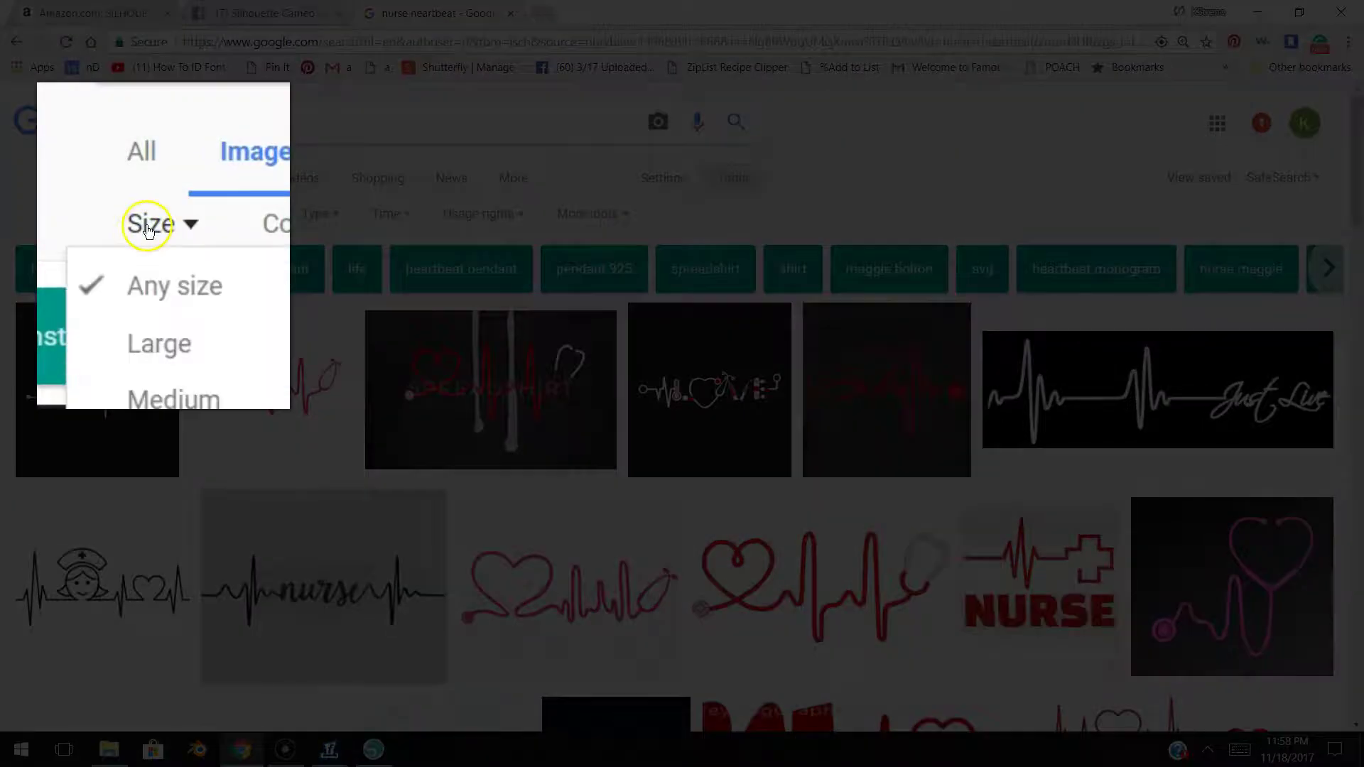
{"action": "left_click", "coordinate": [154, 349]}
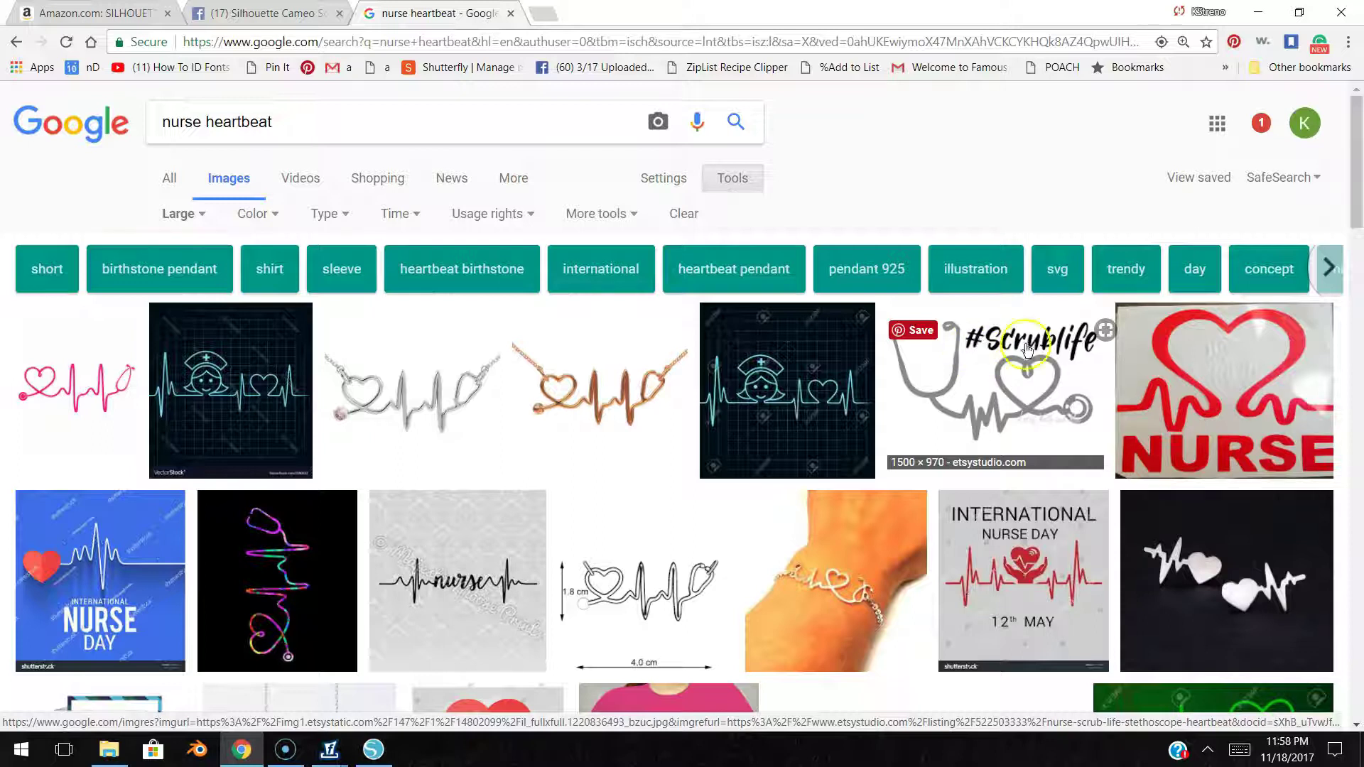
{"action": "left_click", "coordinate": [1029, 384]}
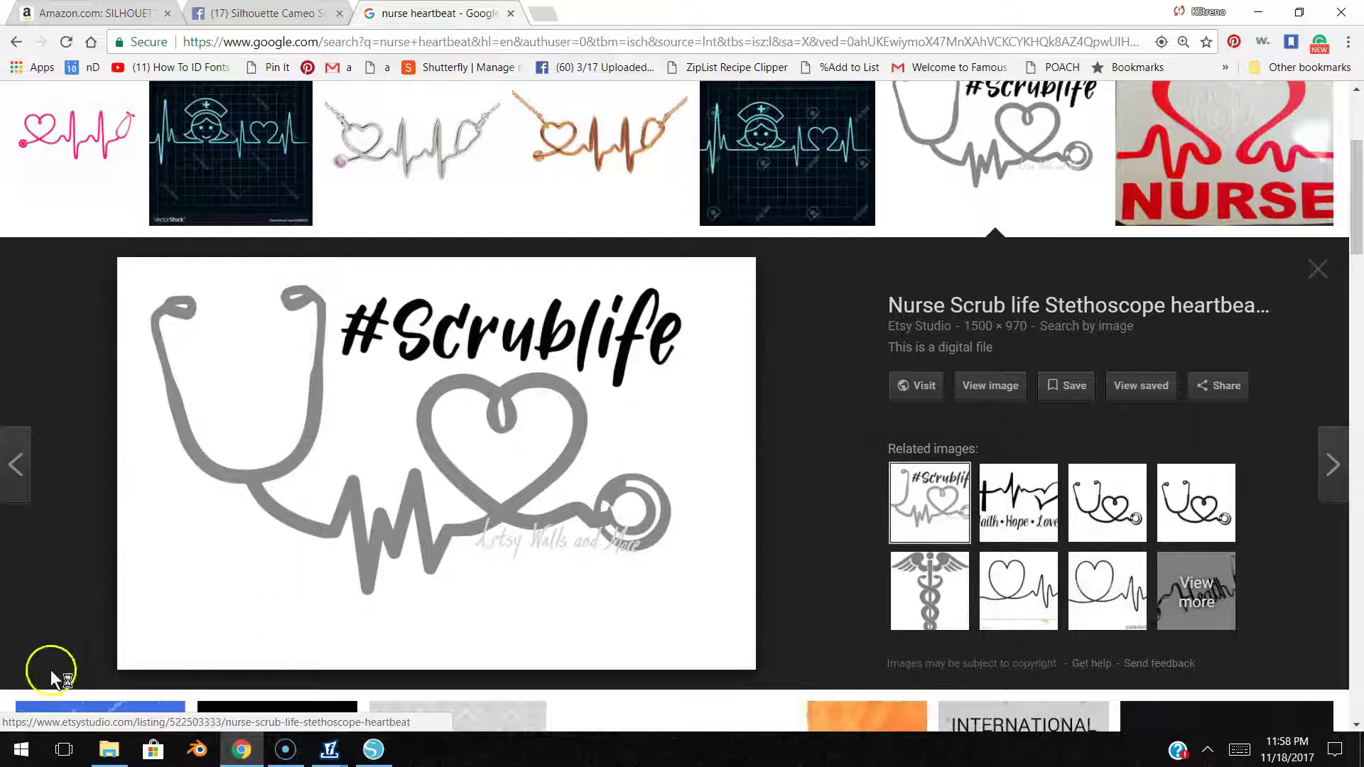
Find the Windows Snipping Tool by searching for "SNI" and switch to it
{"action": "left_click", "coordinate": [21, 750]}
{"action": "mouse_move", "coordinate": [373, 752]}
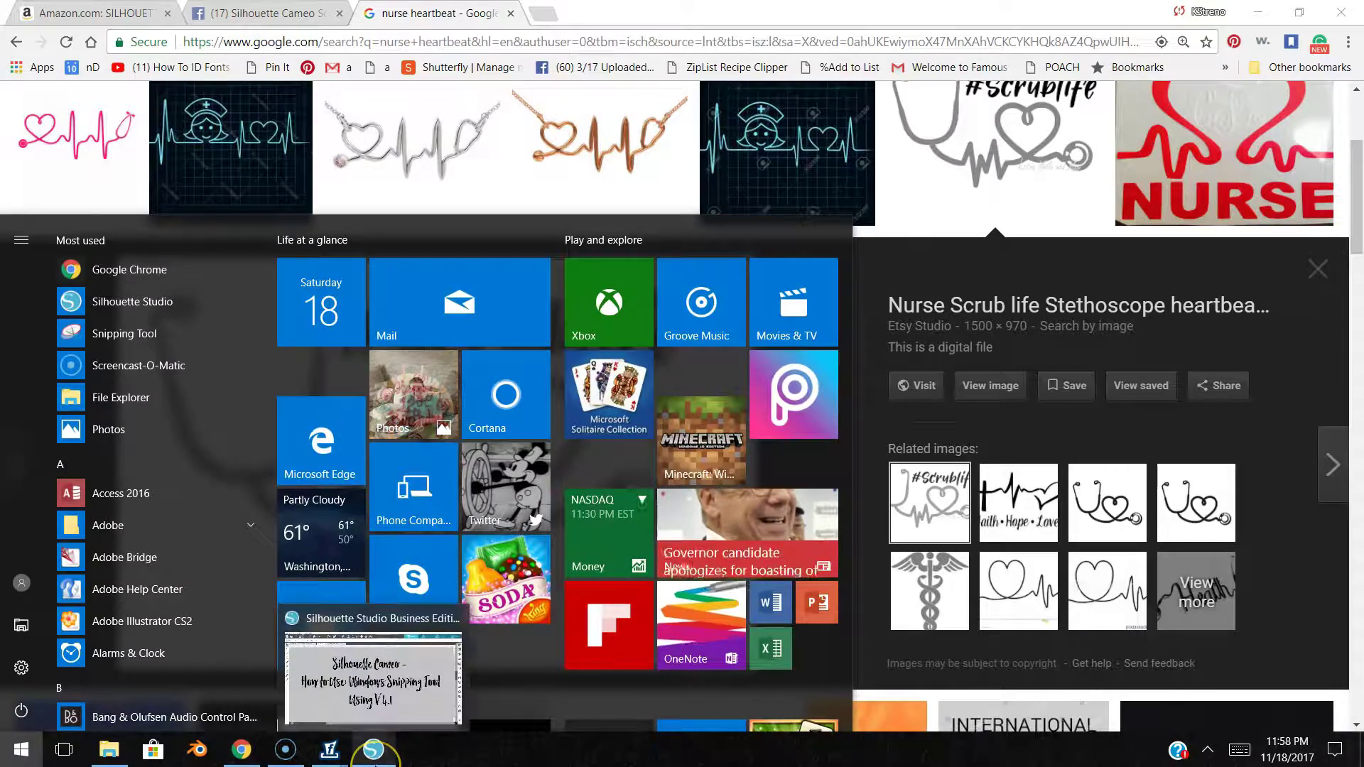
{"action": "type", "text": "SNI"}
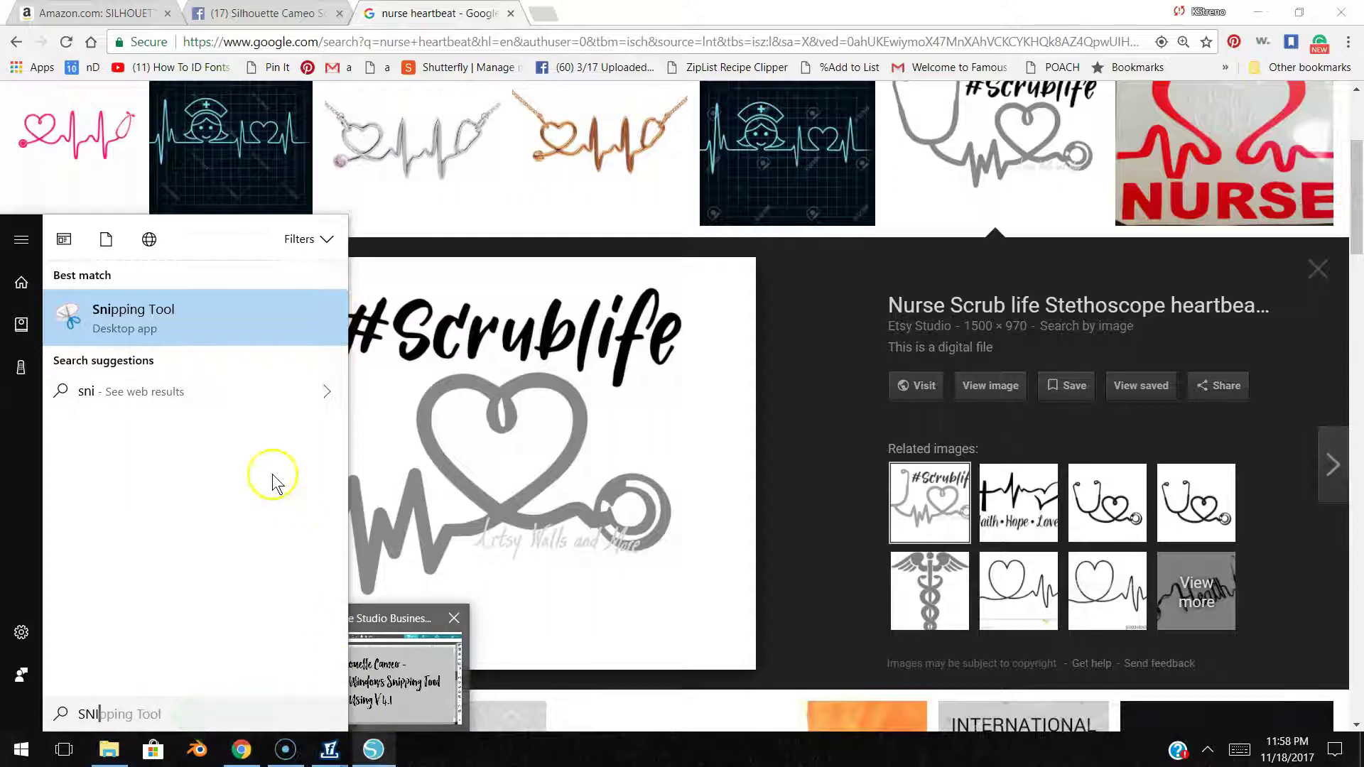
{"action": "left_click", "coordinate": [186, 321]}
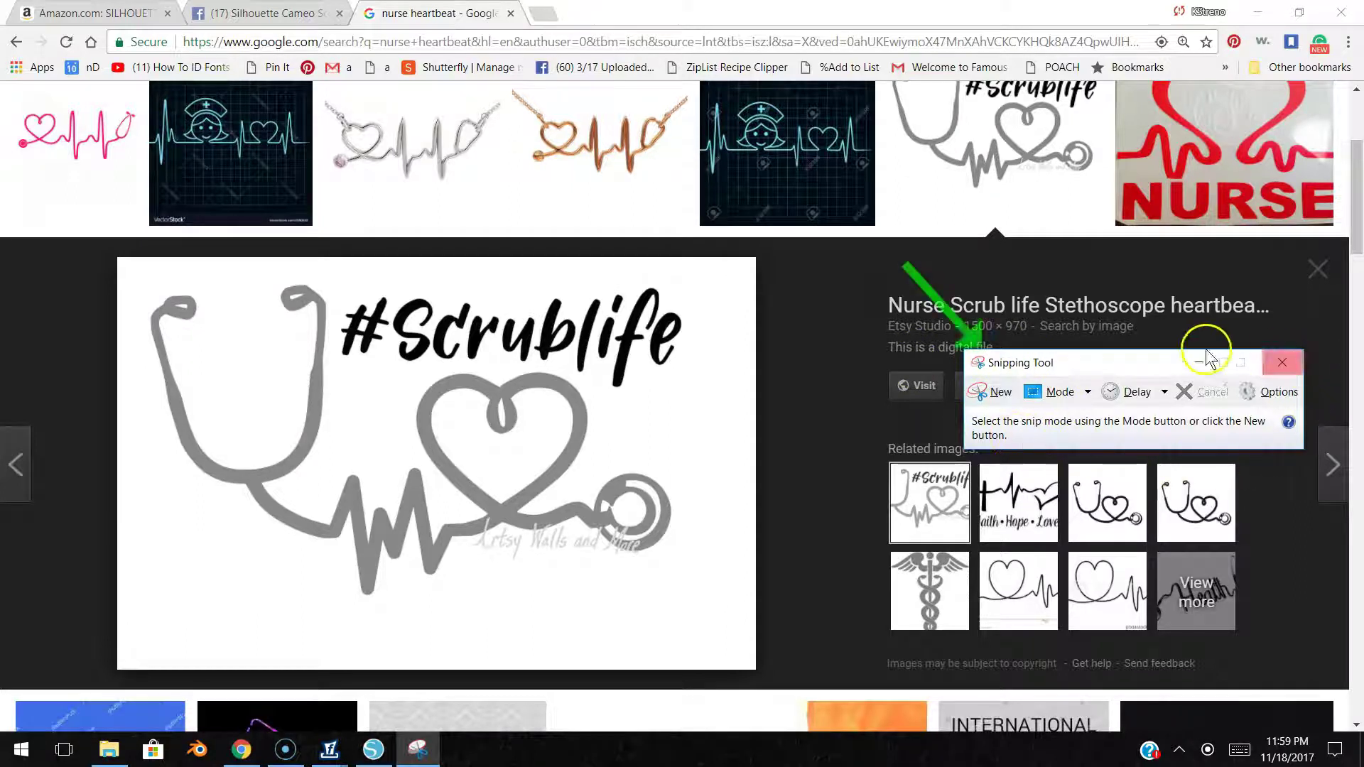
Capture a rectangular snip around the #Scrublife lettering in the previewed design, retaking it once with a new selection
{"action": "left_click", "coordinate": [1004, 400]}
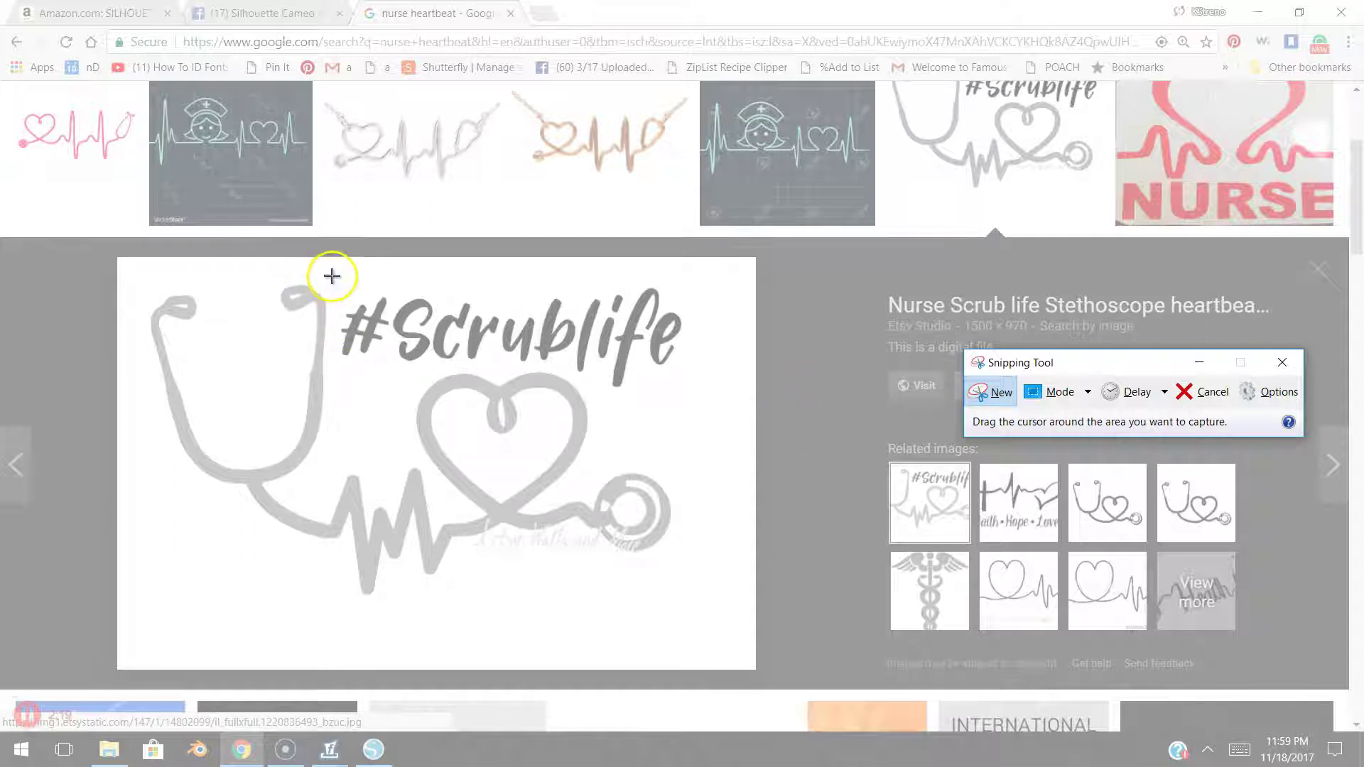
{"action": "left_click_drag", "start_coordinate": [331, 272], "coordinate": [702, 411]}
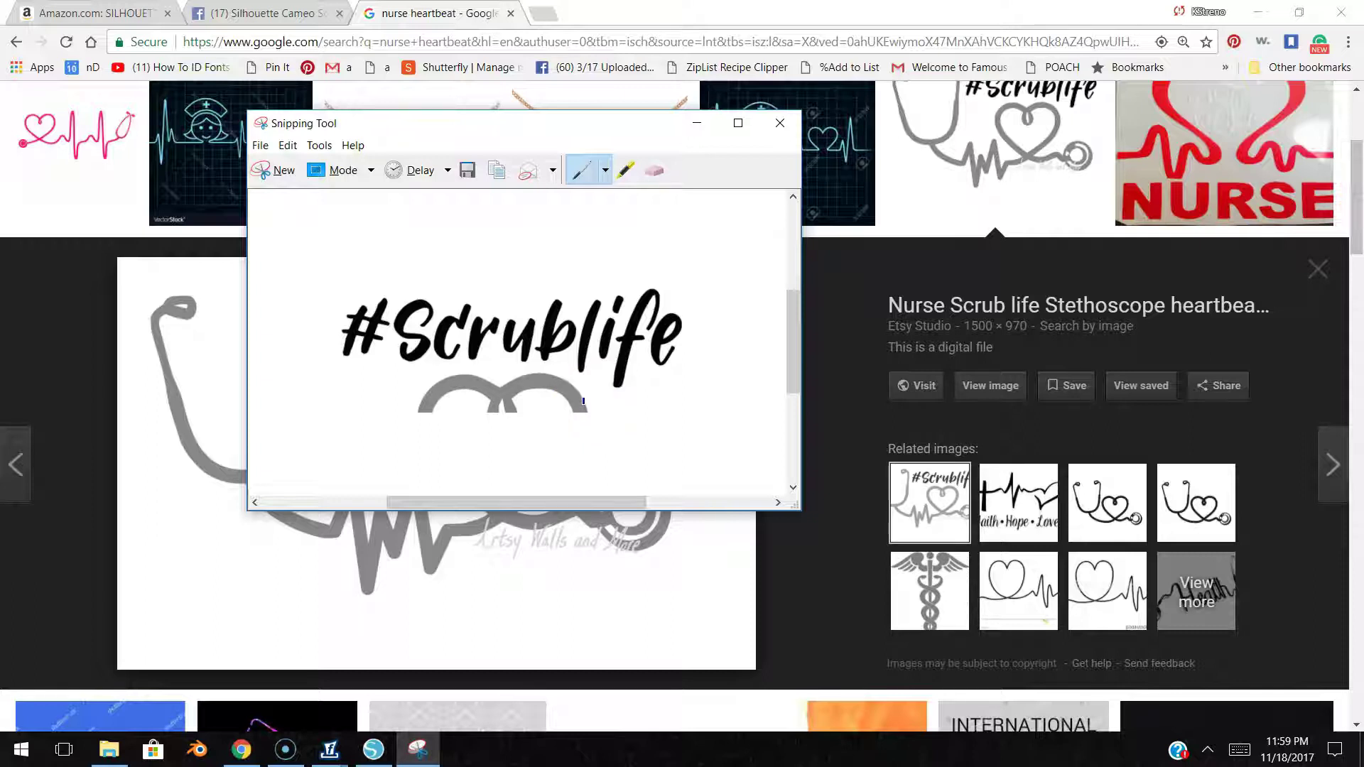
{"action": "left_click", "coordinate": [284, 172]}
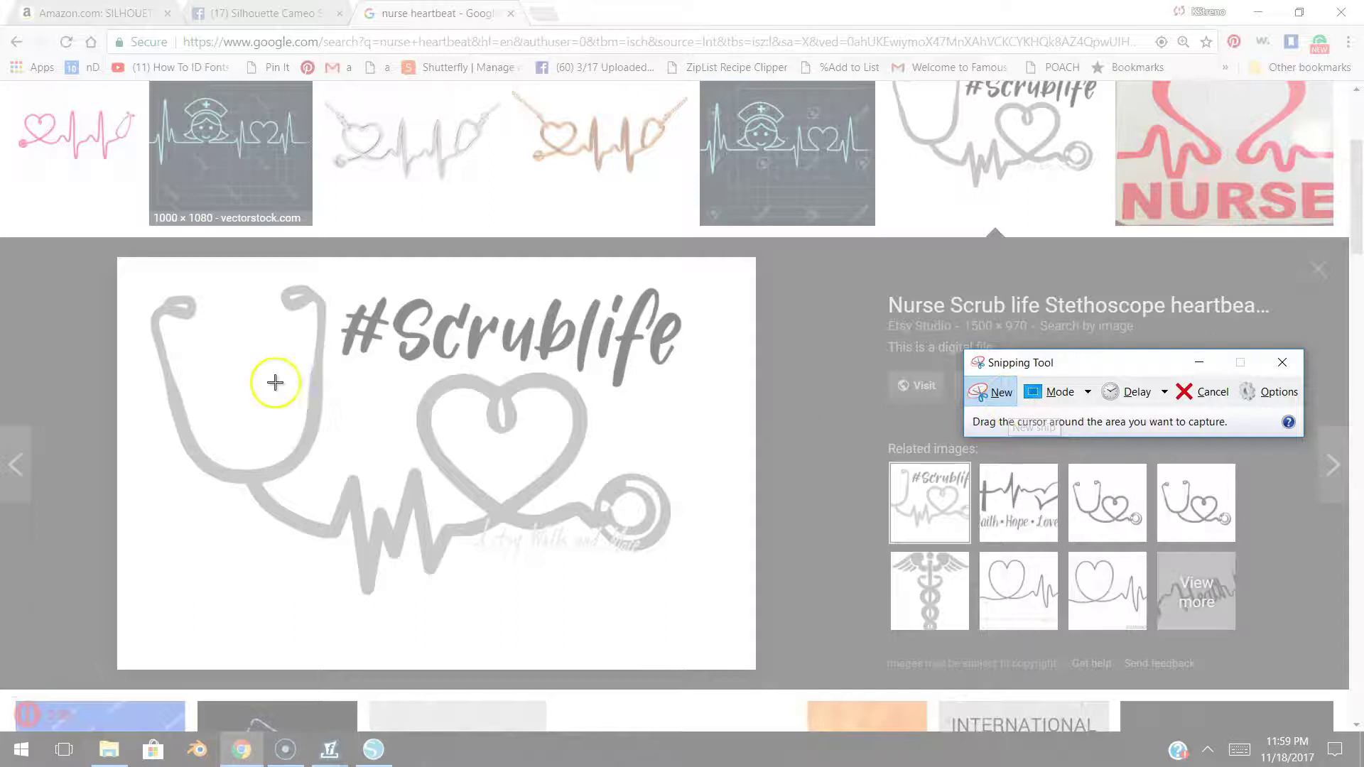
{"action": "left_click_drag", "start_coordinate": [332, 261], "coordinate": [726, 399]}
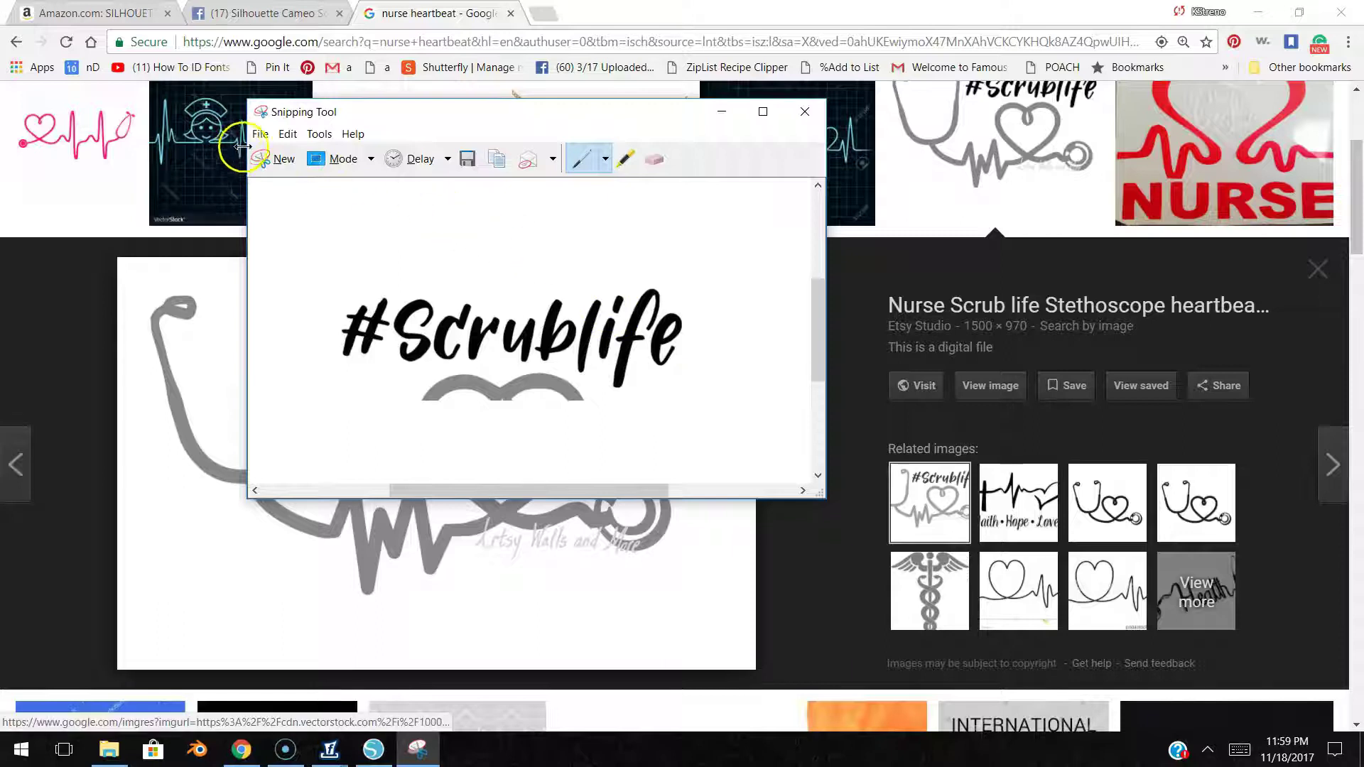
Save the snip to the Desktop as a PNG file named A1 and minimize the Snipping Tool
{"action": "left_click", "coordinate": [260, 134]}
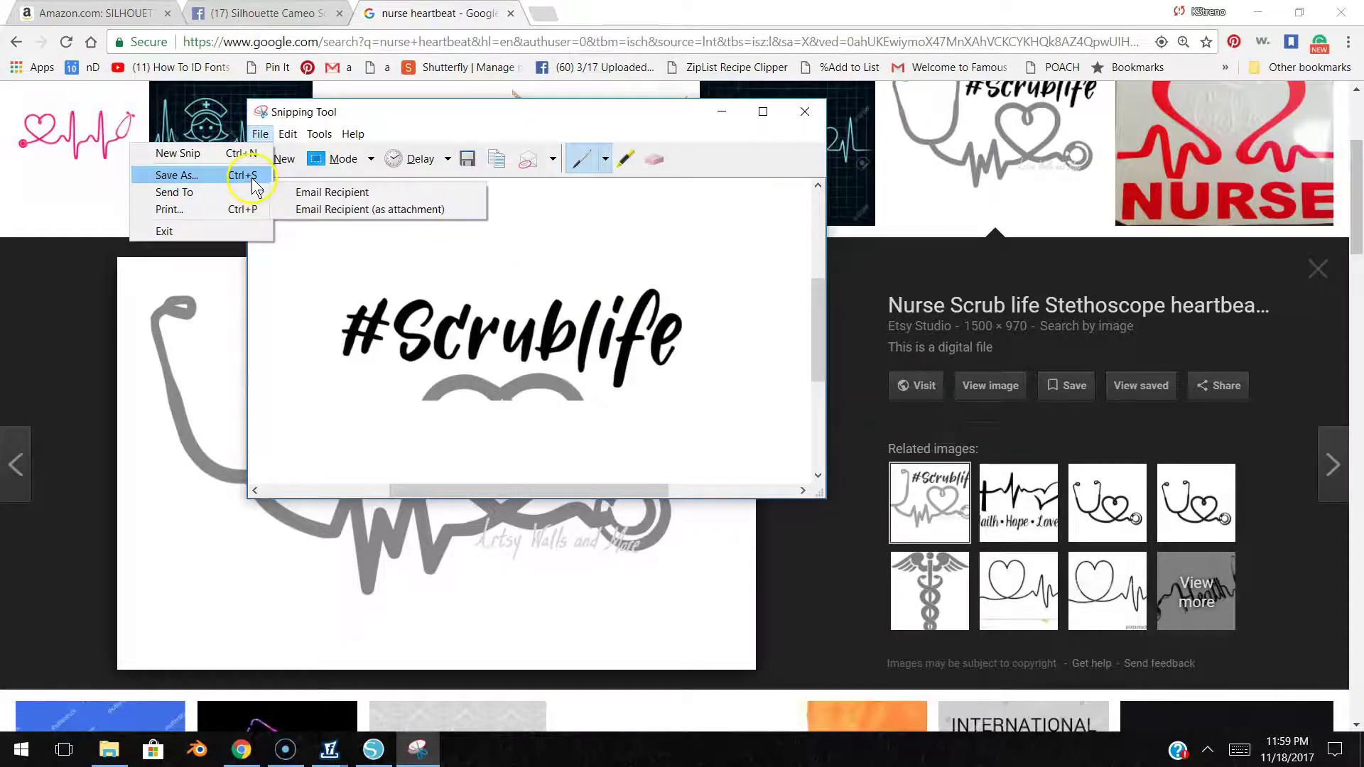
{"action": "left_click", "coordinate": [178, 175]}
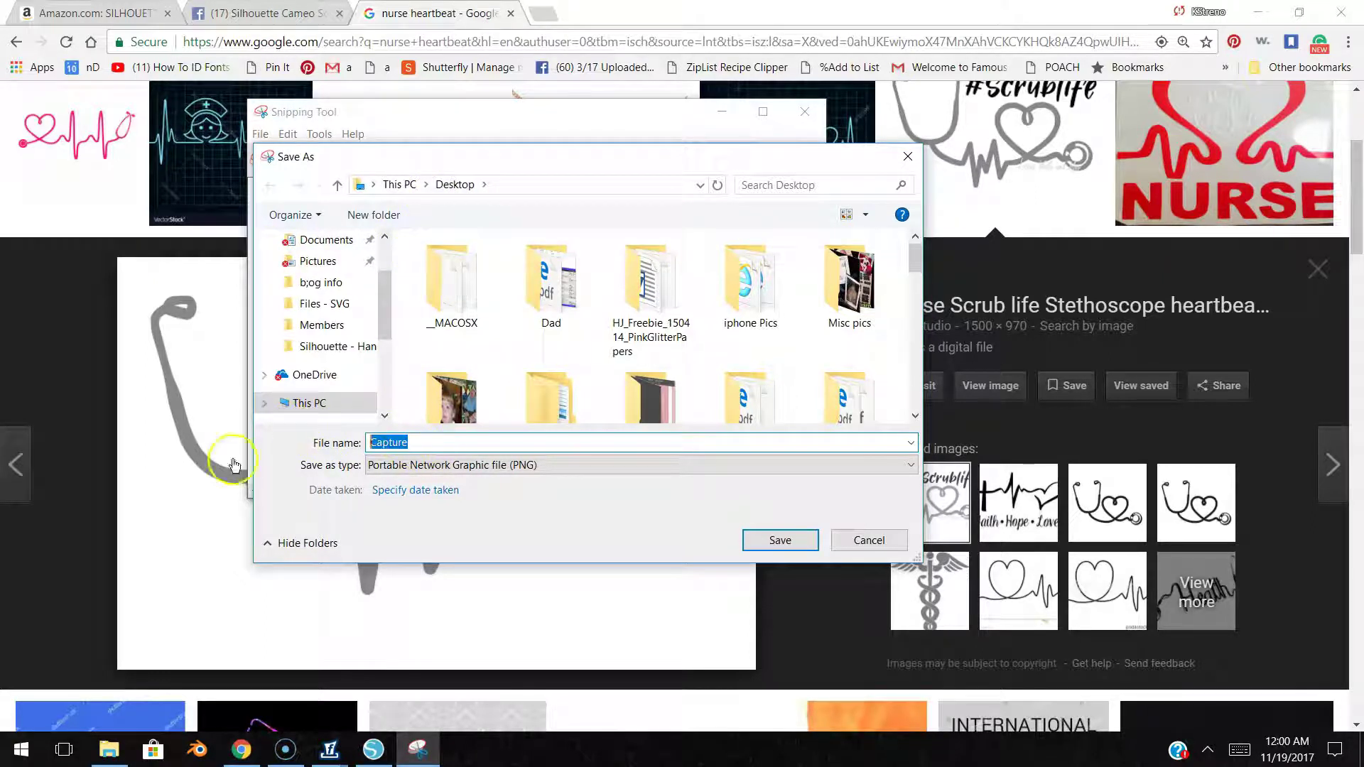
{"action": "type", "text": "A"}
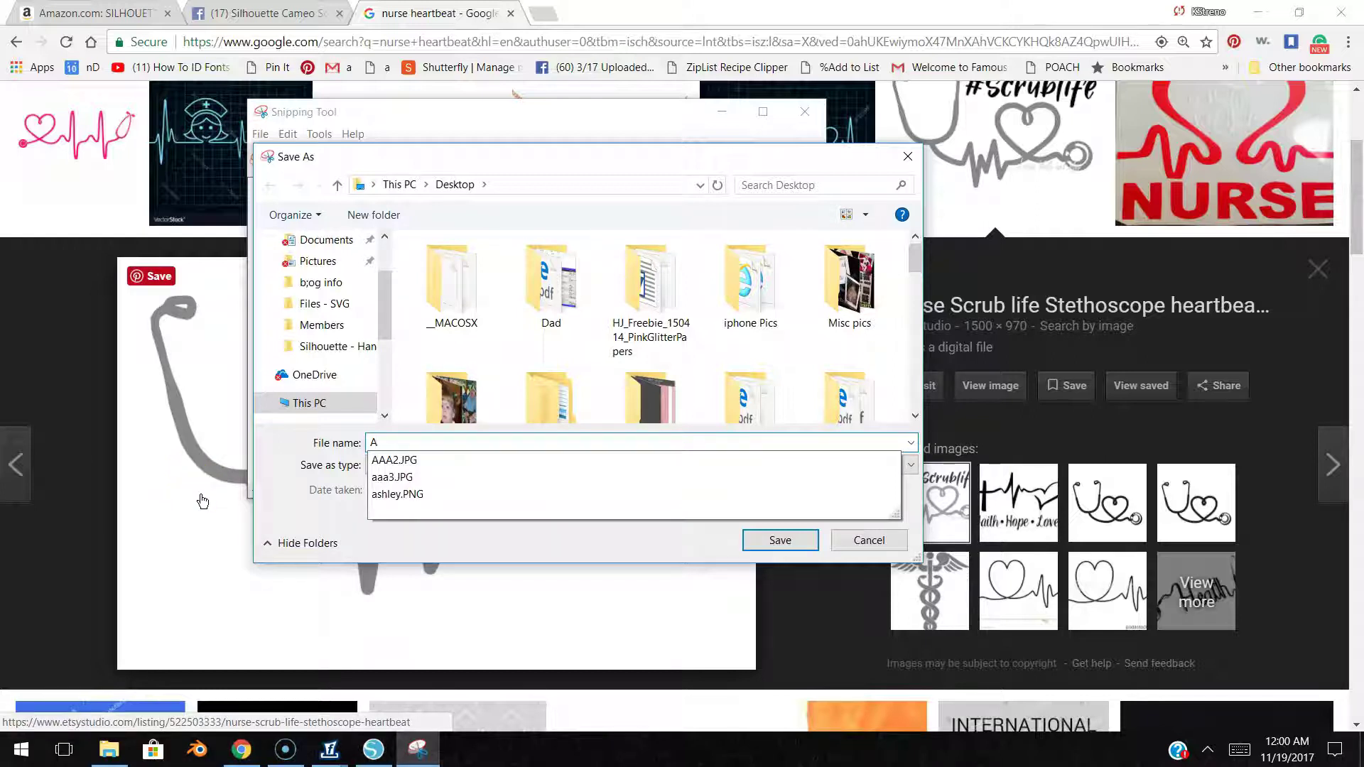
{"action": "type", "text": "1"}
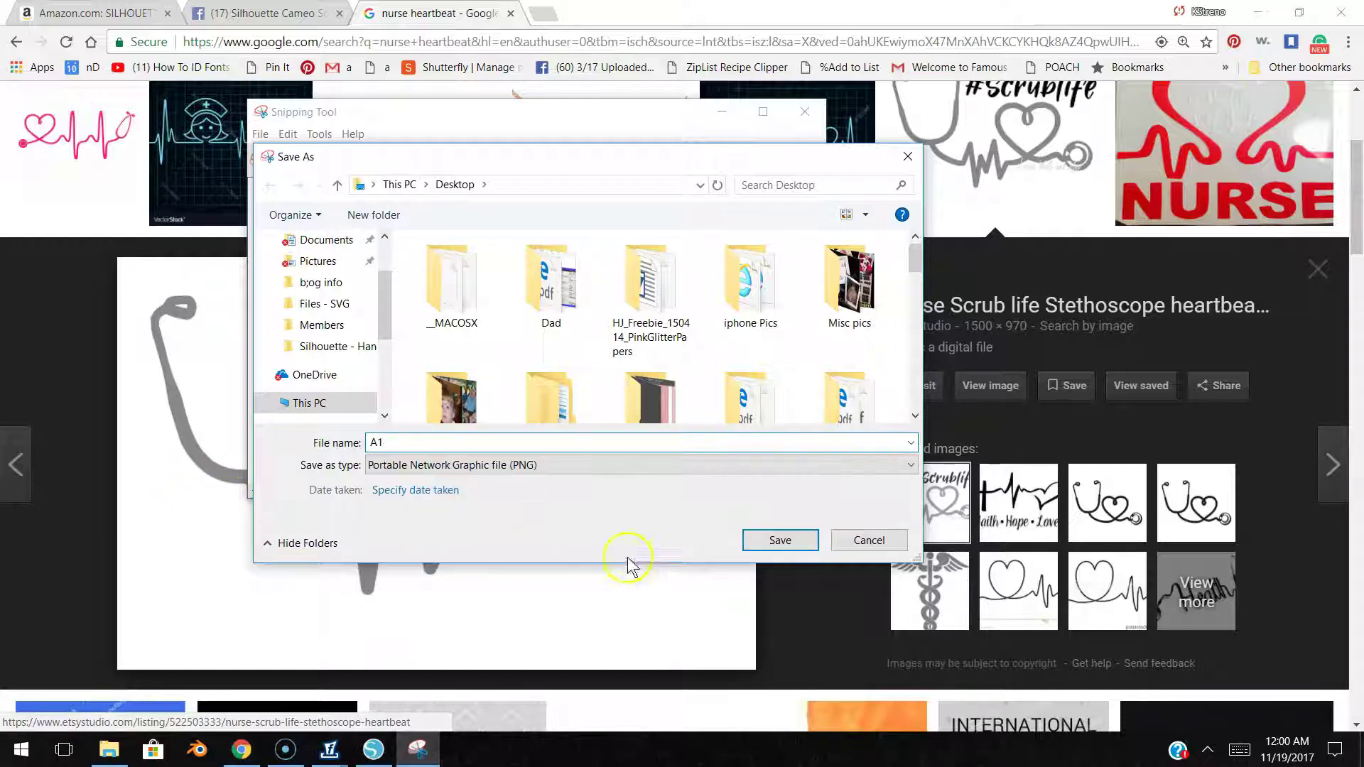
{"action": "left_click", "coordinate": [780, 540]}
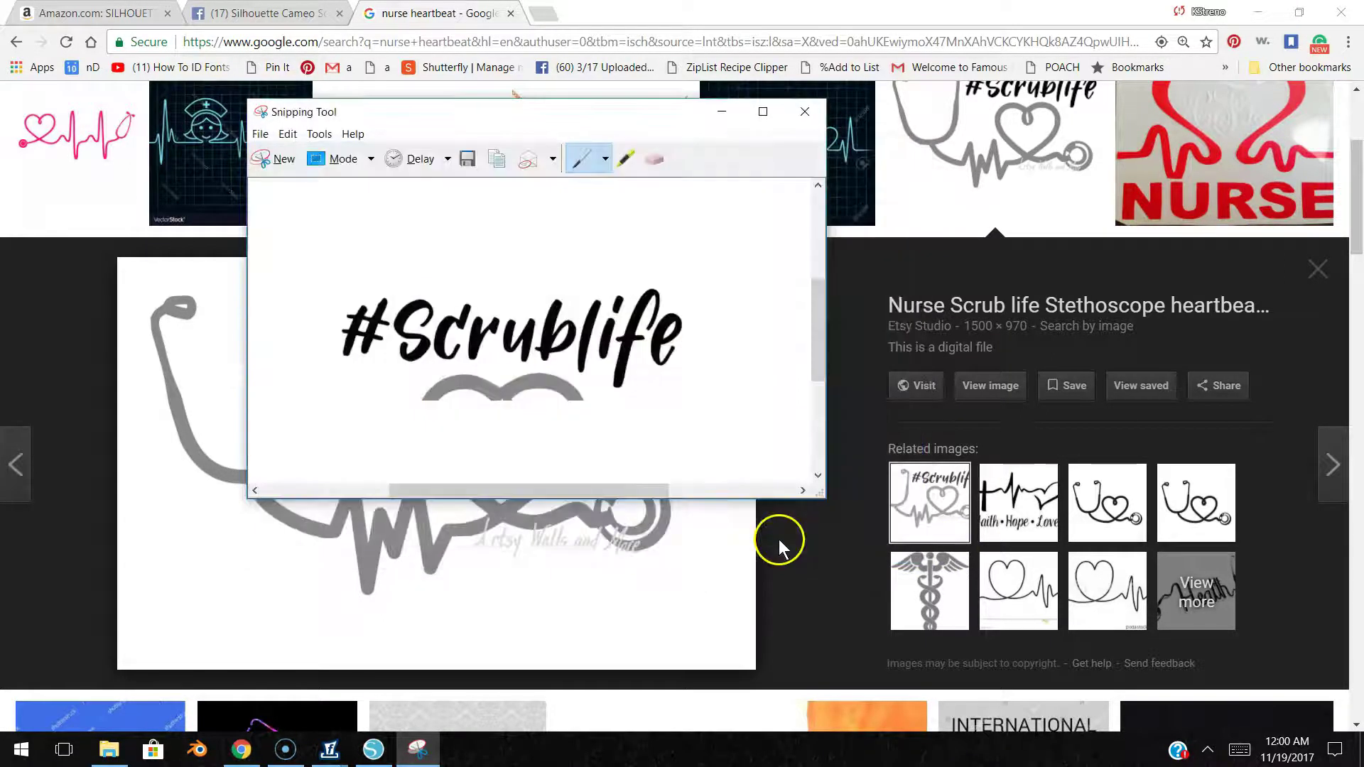
{"action": "left_click", "coordinate": [712, 111]}
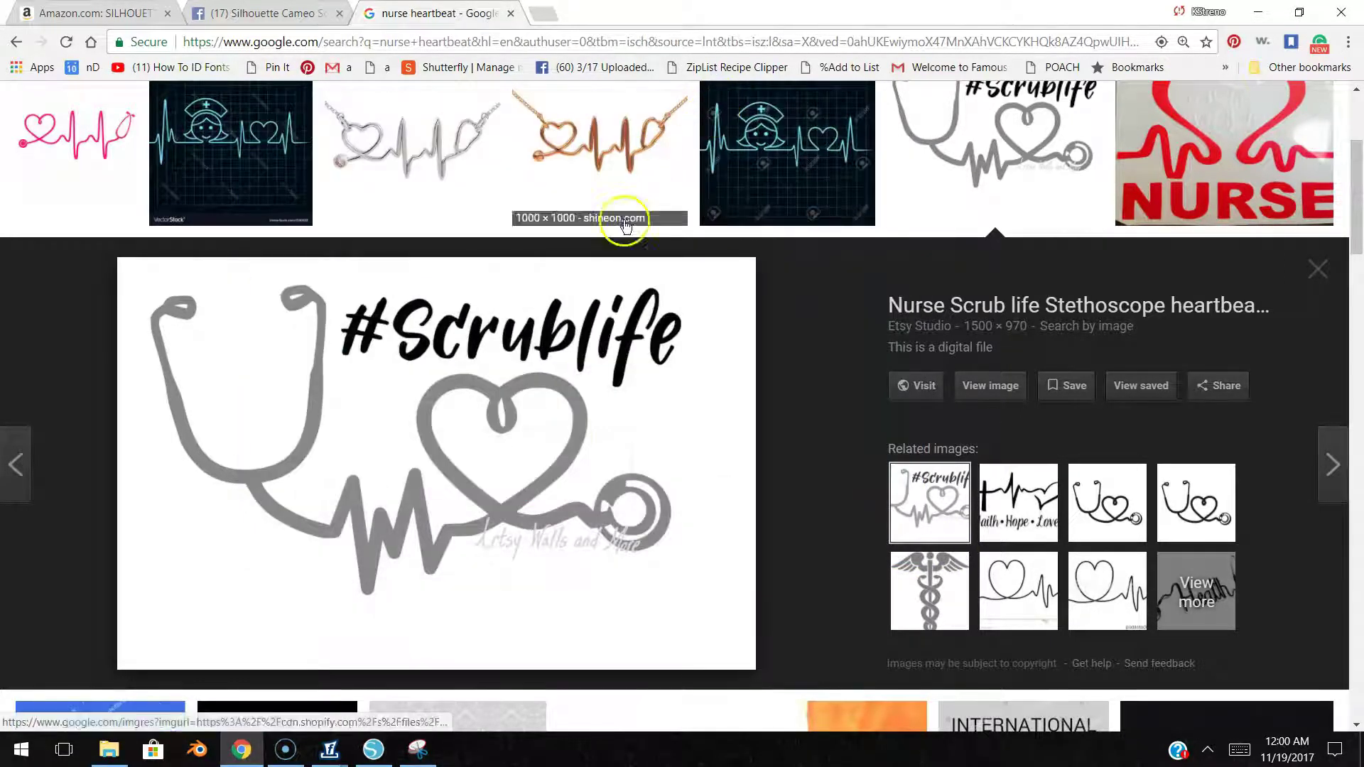
Switch to Silhouette Studio and open the A1 image from the Desktop
{"action": "left_click", "coordinate": [372, 750]}
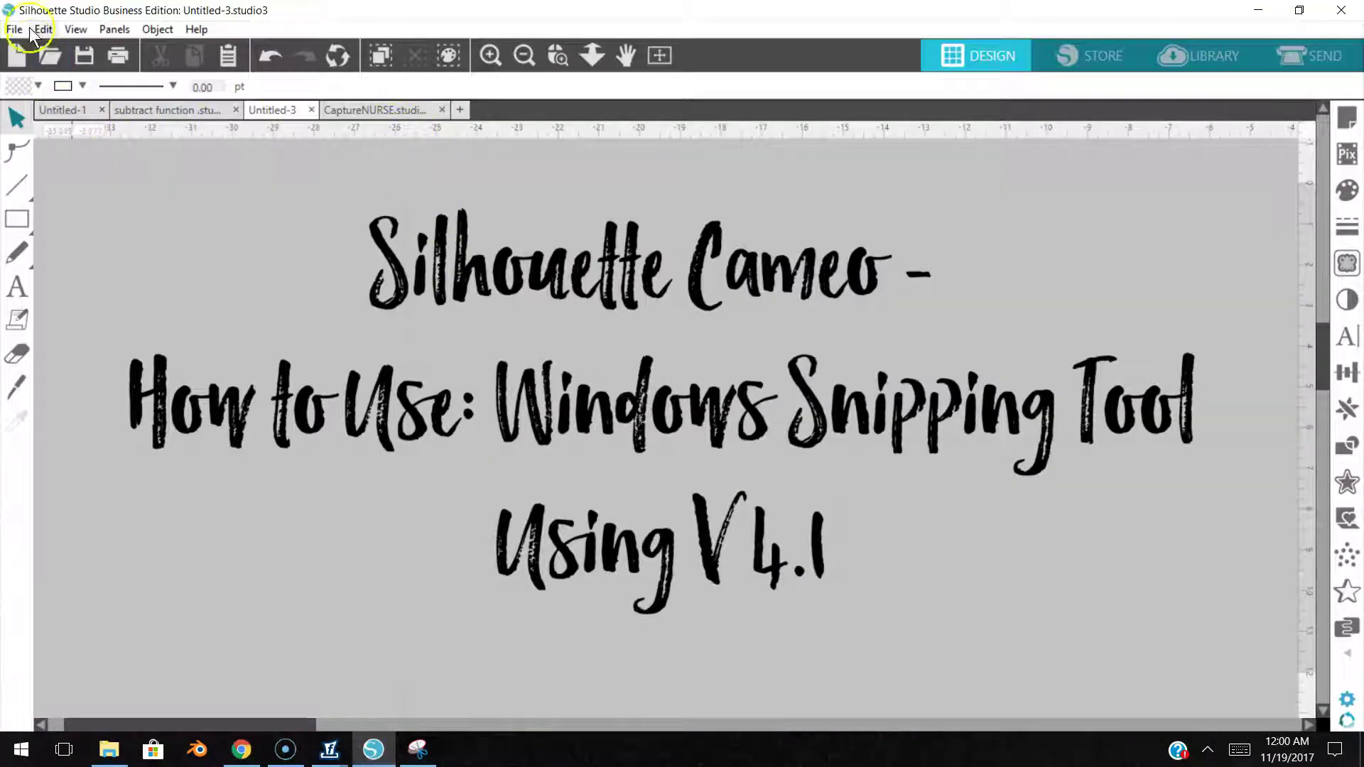
{"action": "left_click", "coordinate": [15, 29]}
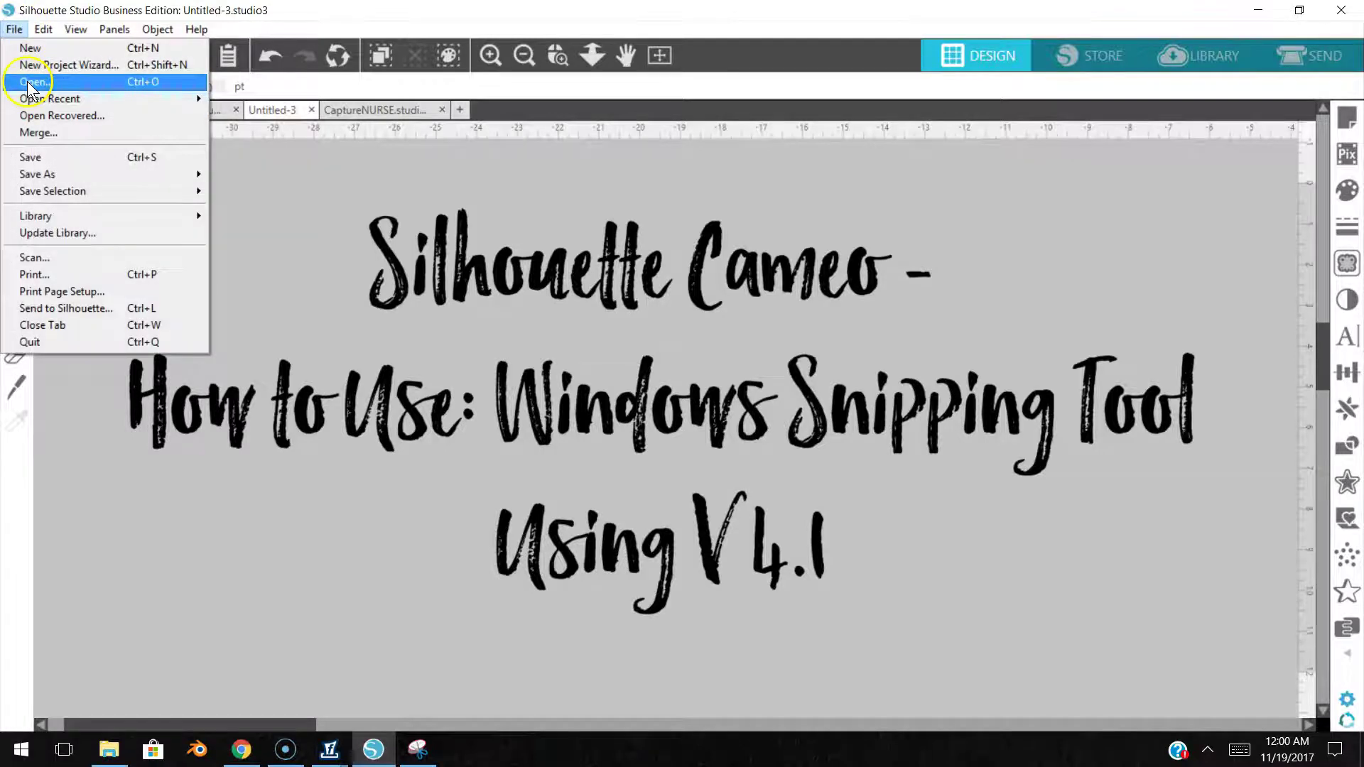
{"action": "left_click", "coordinate": [27, 80]}
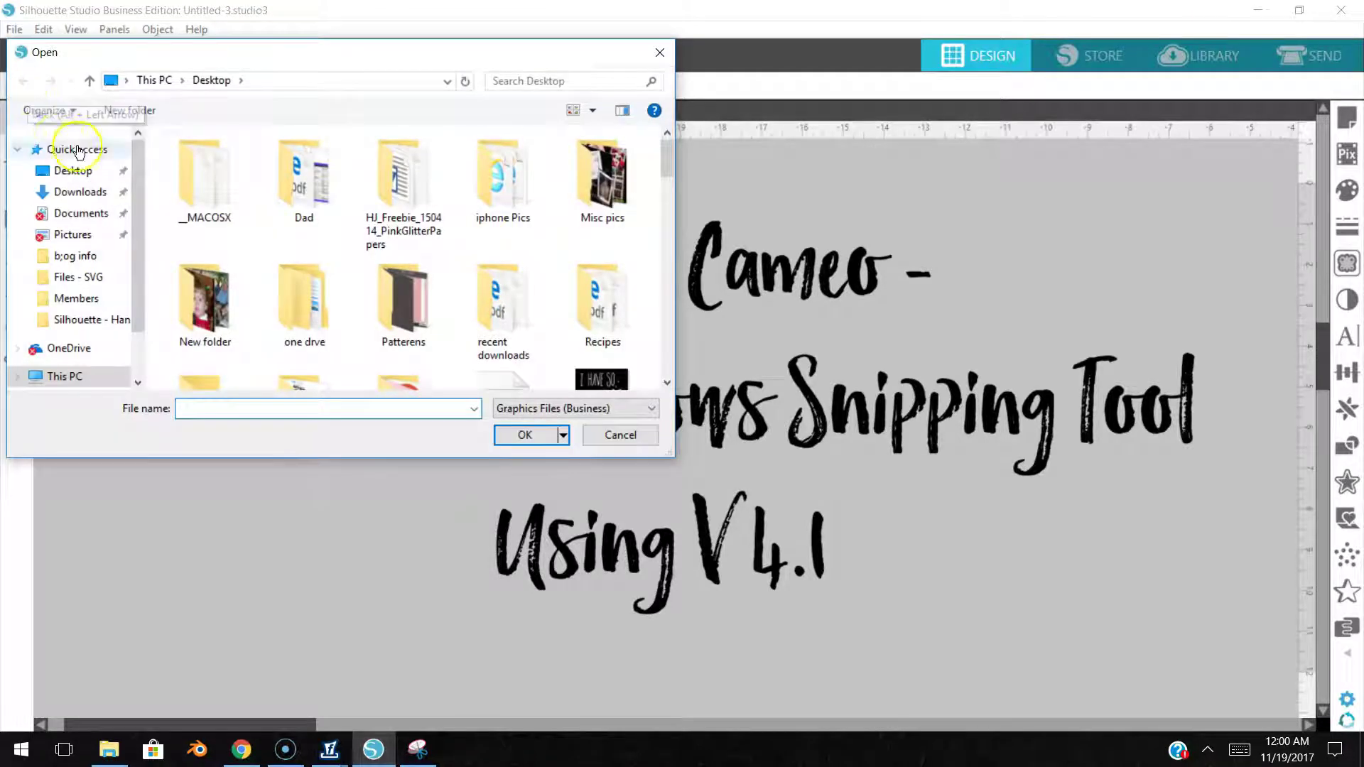
{"action": "scroll", "coordinate": [270, 217], "scroll_direction": "down", "scroll_amount": 2}
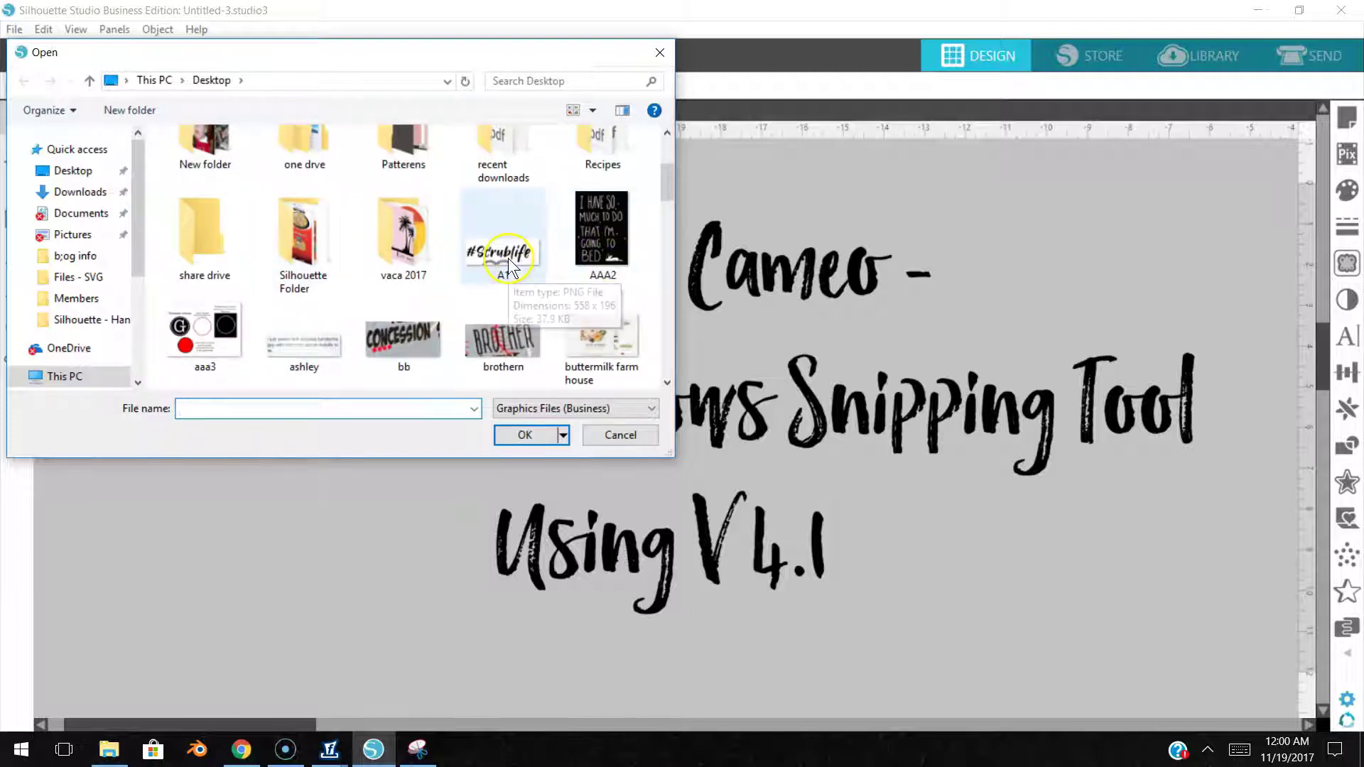
{"action": "double_click", "coordinate": [508, 257]}
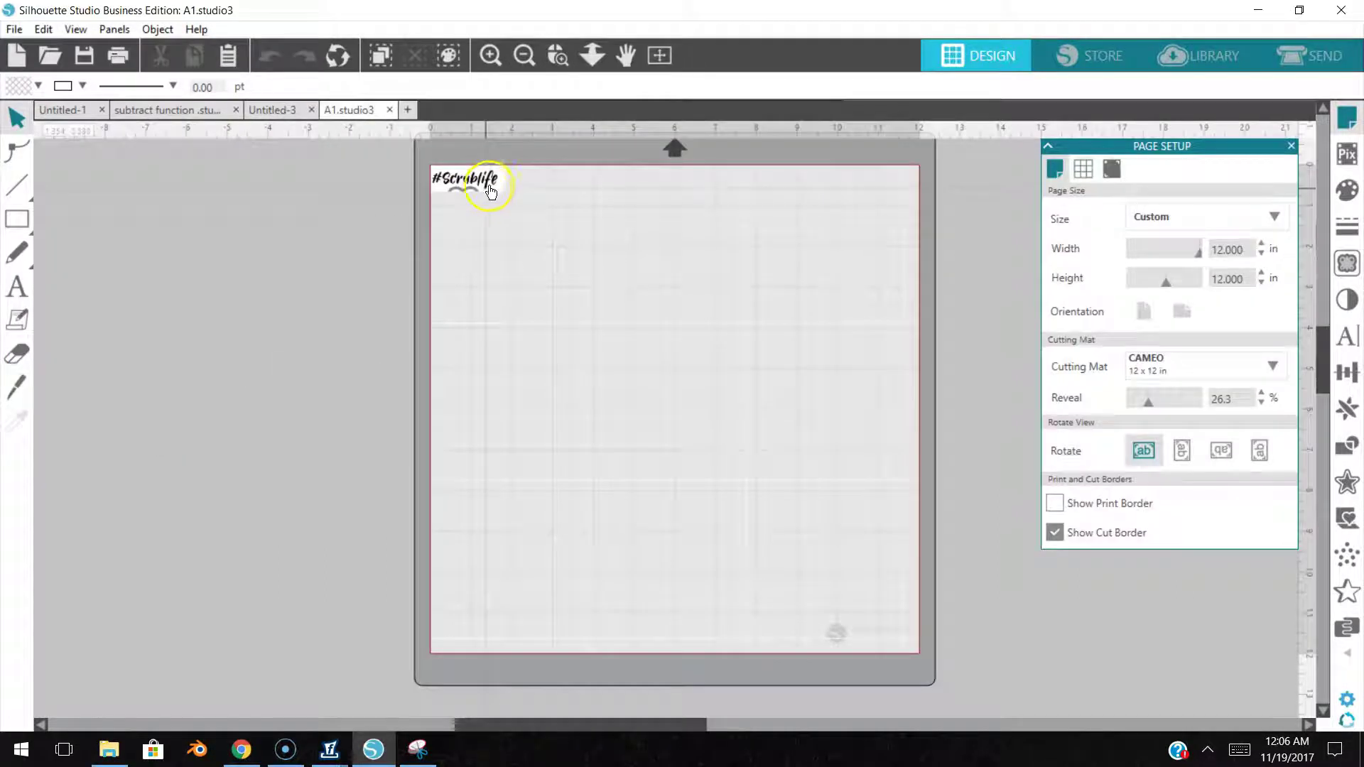
Enlarge the #Scrublife image to about 9.8 by 3.5 inches and center it across the page's upper half
{"action": "left_click_drag", "start_coordinate": [488, 185], "coordinate": [865, 189]}
{"action": "left_click_drag", "start_coordinate": [761, 252], "coordinate": [721, 313]}
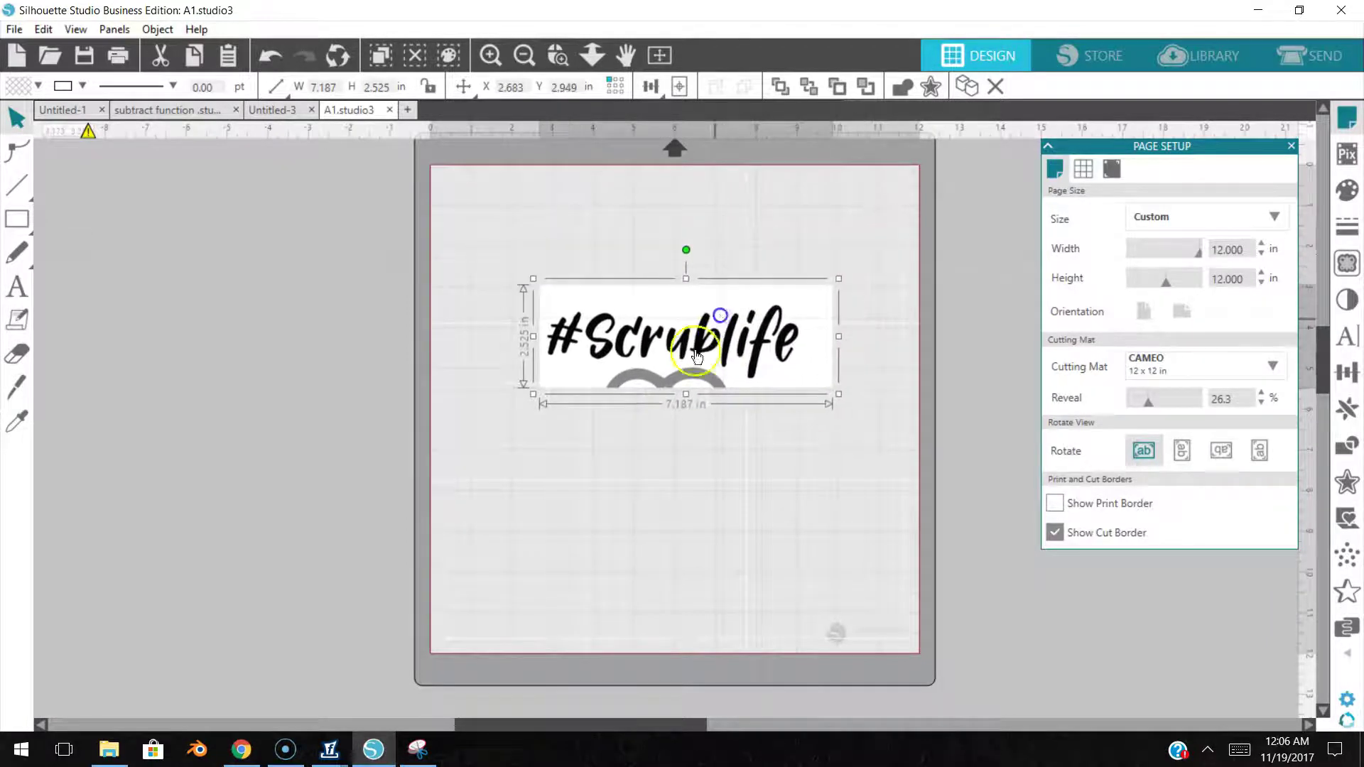
{"action": "left_click_drag", "start_coordinate": [533, 397], "coordinate": [441, 454]}
{"action": "left_click_drag", "start_coordinate": [658, 364], "coordinate": [719, 346]}
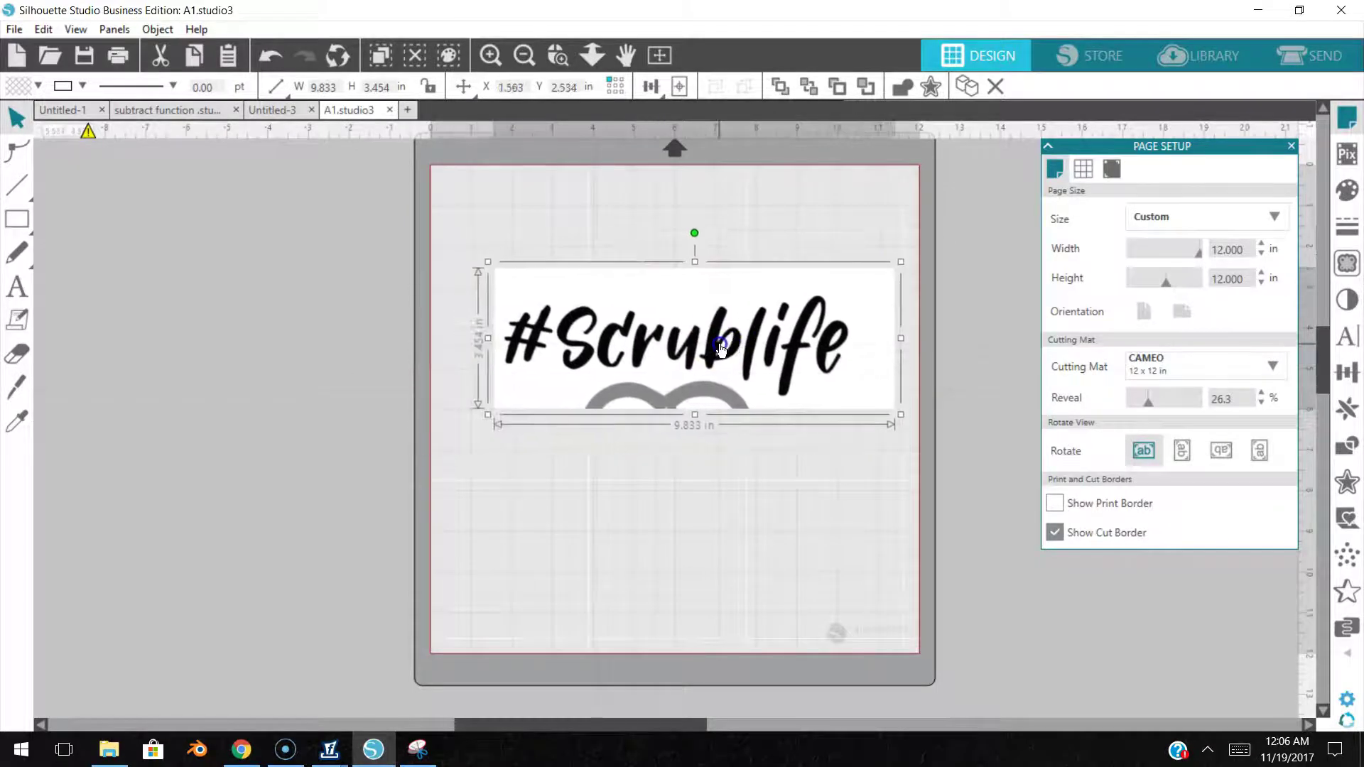
Trace the #Scrublife lettering using a trace area drawn around the whole image
{"action": "left_click", "coordinate": [1290, 147]}
{"action": "left_click", "coordinate": [1346, 260]}
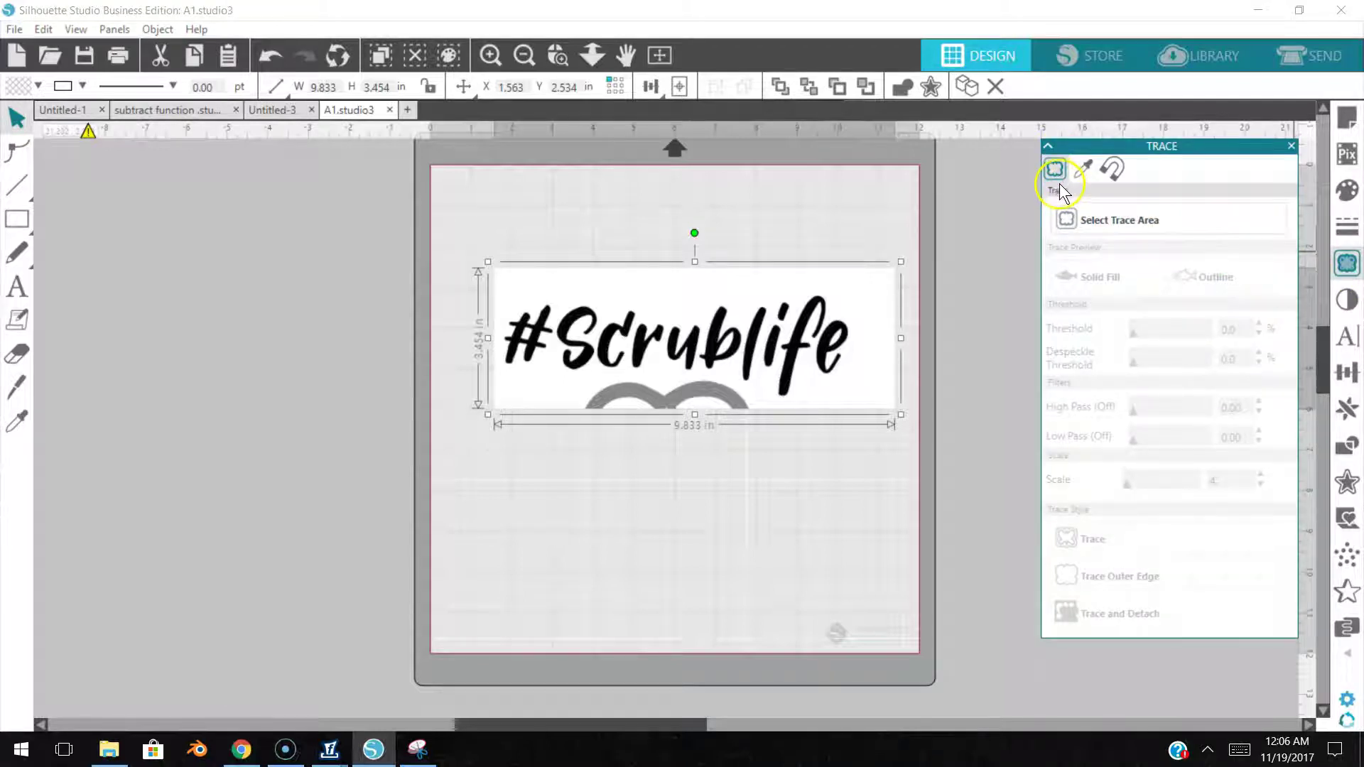
{"action": "left_click", "coordinate": [1091, 224]}
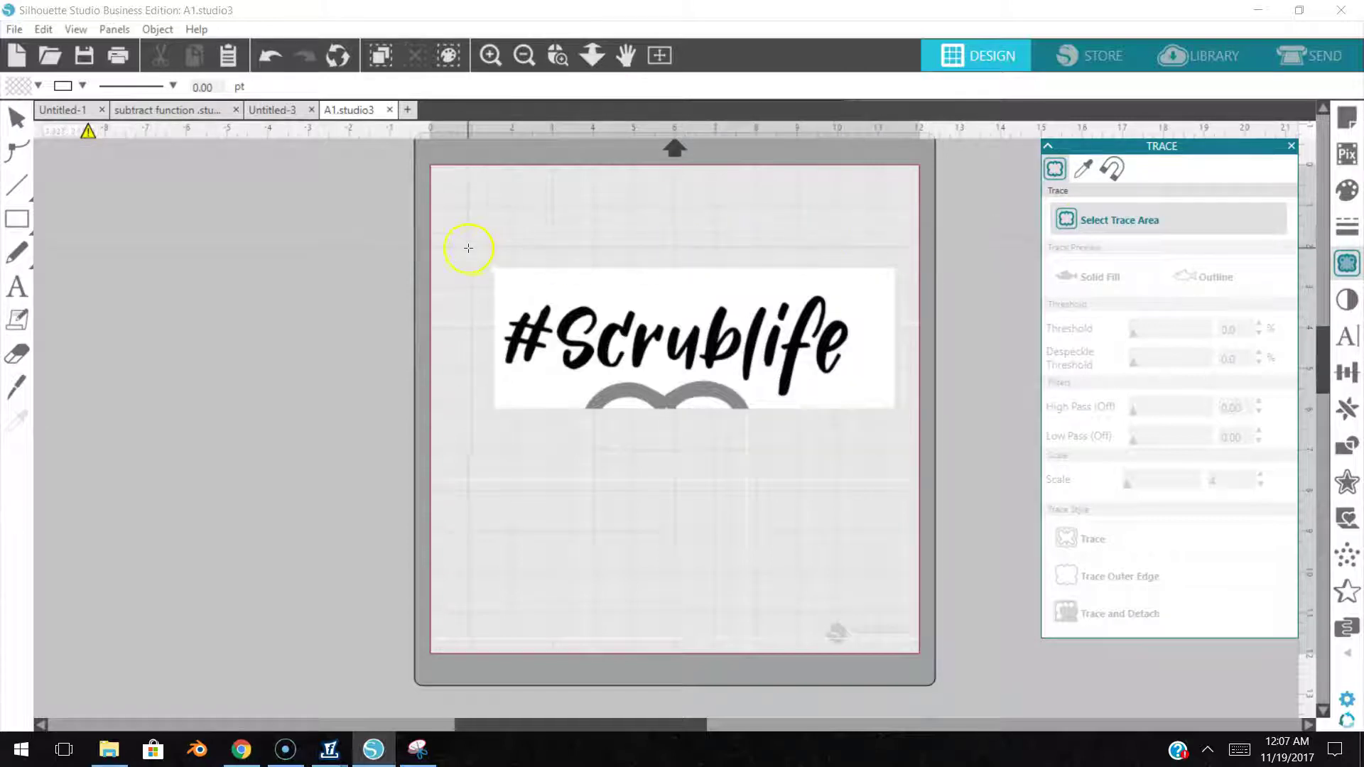
{"action": "mouse_move", "coordinate": [474, 248]}
{"action": "left_mouse_down"}
{"action": "mouse_move", "coordinate": [678, 348]}
{"action": "mouse_move", "coordinate": [952, 440]}
{"action": "mouse_move", "coordinate": [908, 439]}
{"action": "left_mouse_up"}
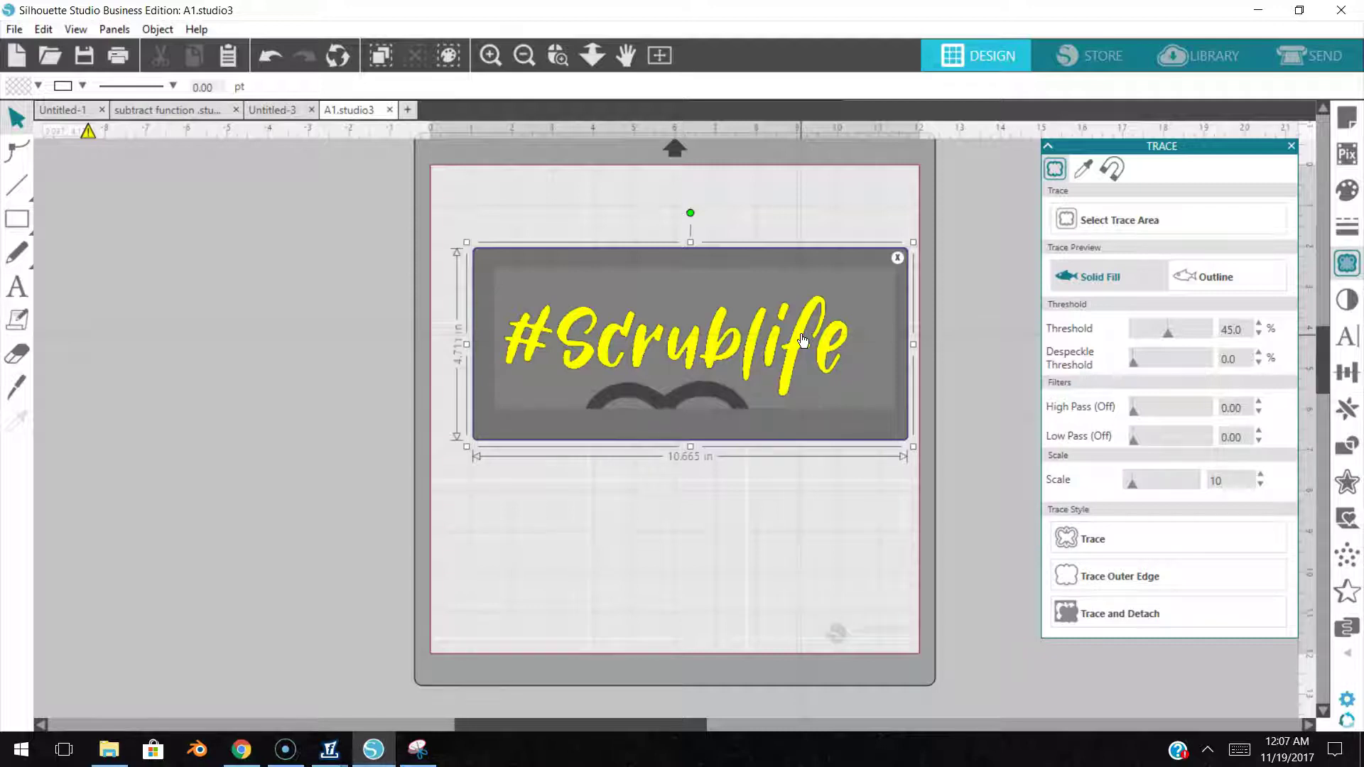
{"action": "left_click", "coordinate": [1081, 540]}
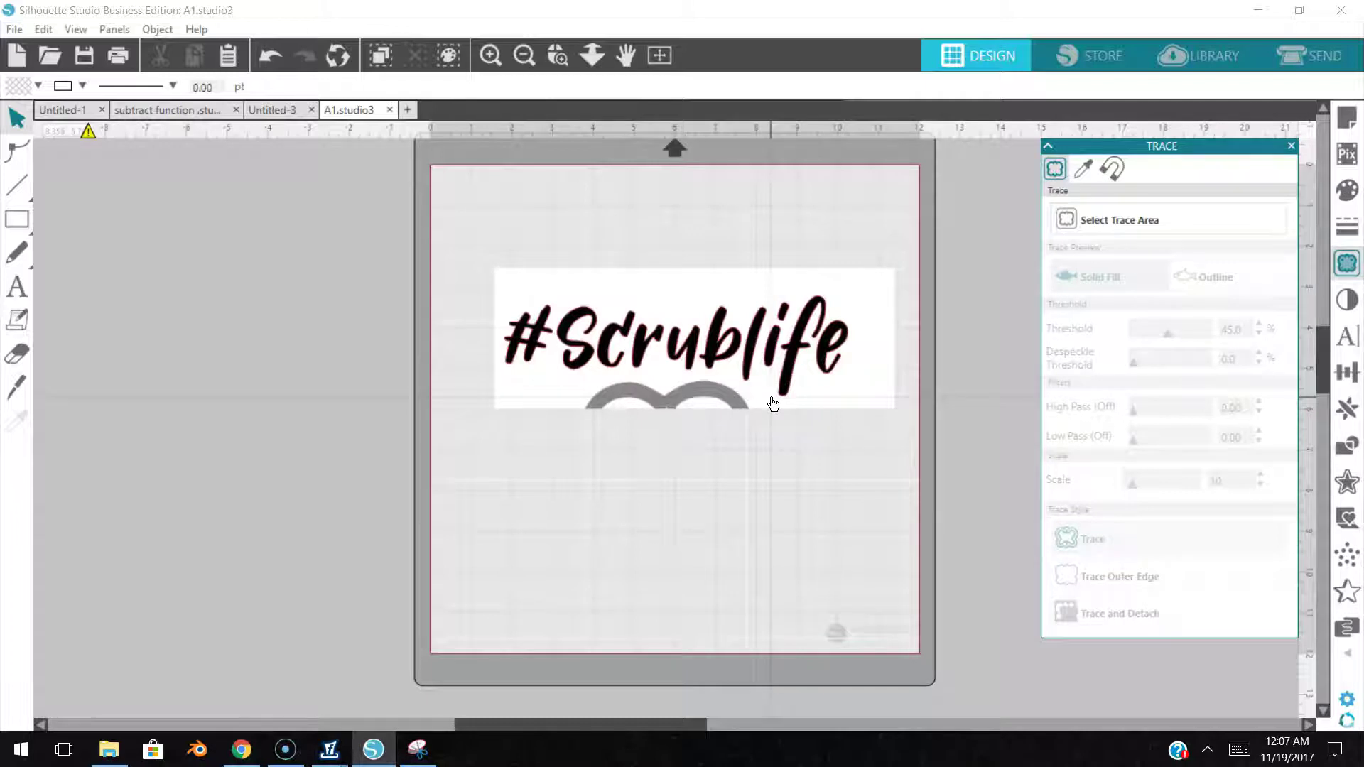
Move the original image off the traced #Scrublife lettering and fill the traced outlines with red
{"action": "mouse_move", "coordinate": [758, 386]}
{"action": "left_mouse_down"}
{"action": "mouse_move", "coordinate": [718, 465]}
{"action": "mouse_move", "coordinate": [434, 351]}
{"action": "mouse_move", "coordinate": [462, 207]}
{"action": "left_mouse_up"}
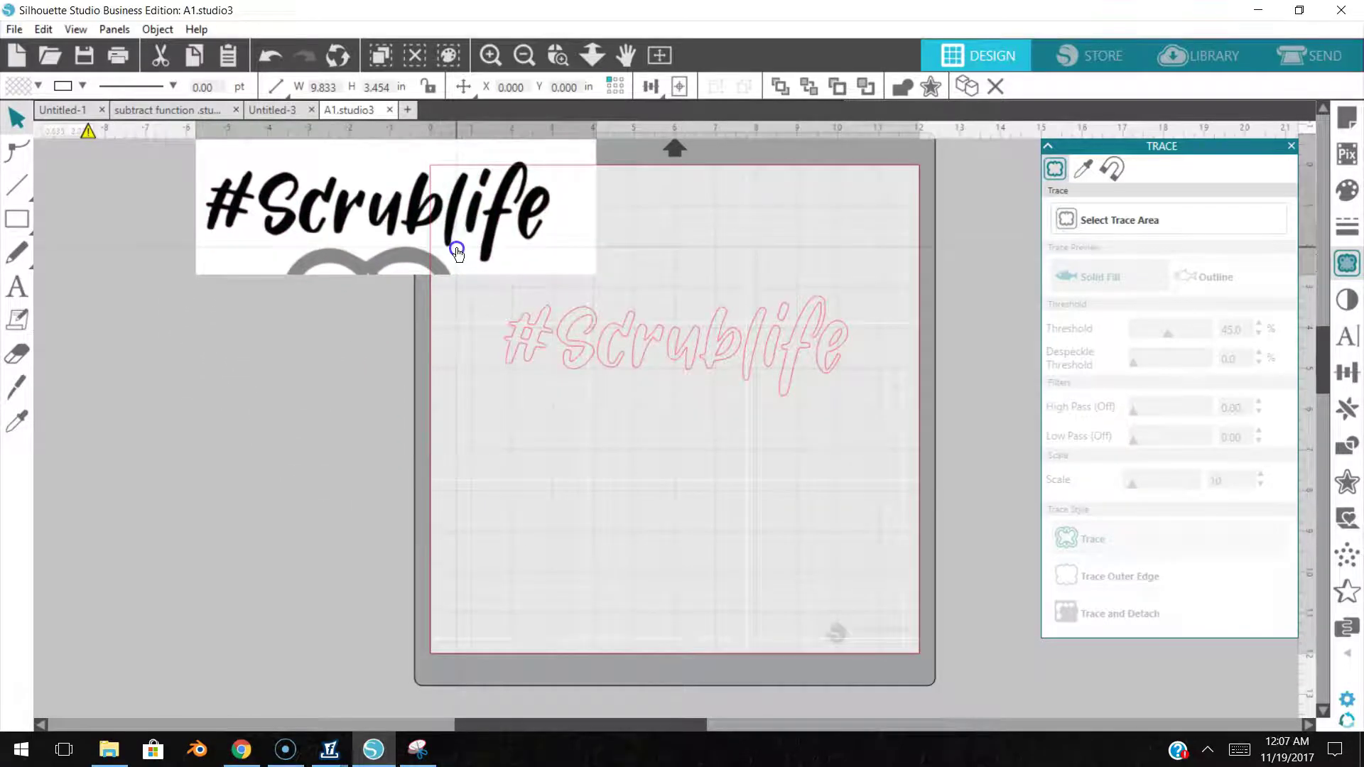
{"action": "left_click", "coordinate": [852, 374]}
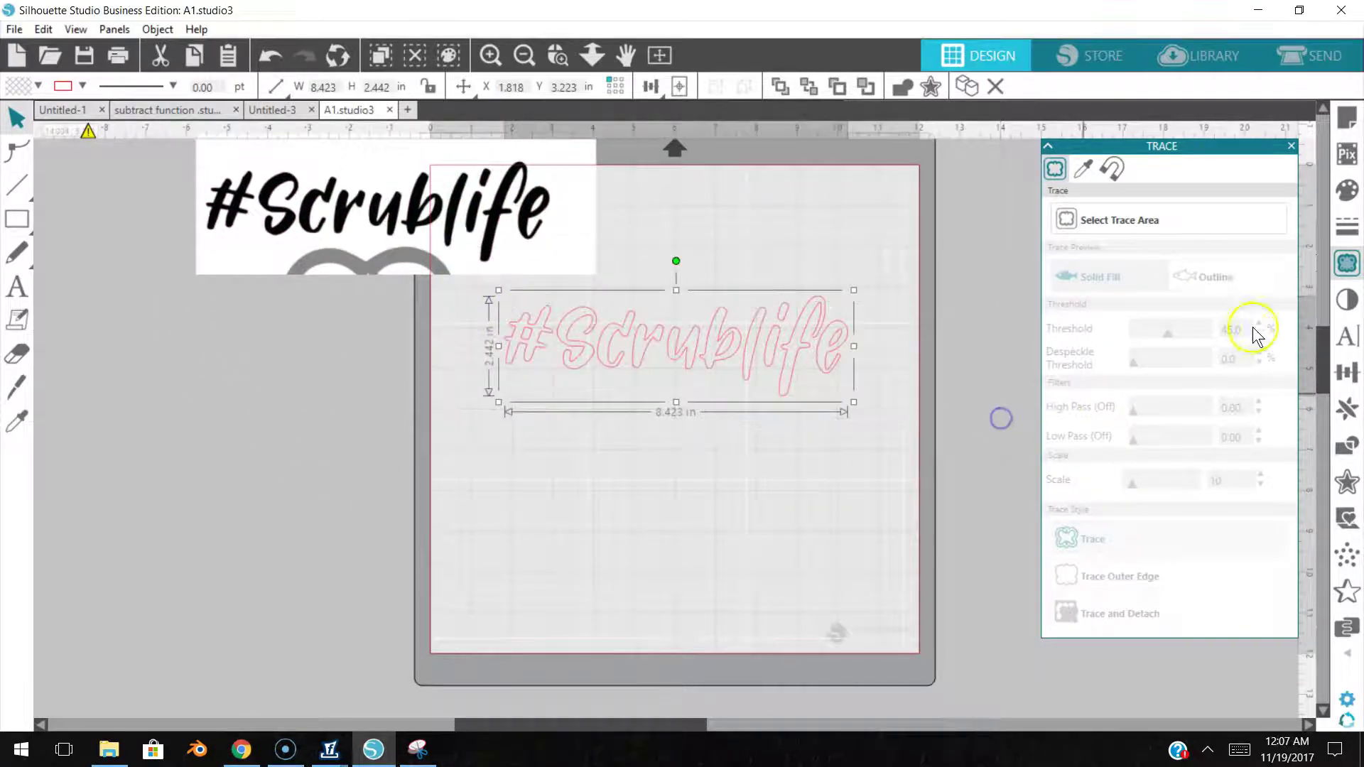
{"action": "left_click", "coordinate": [1347, 192]}
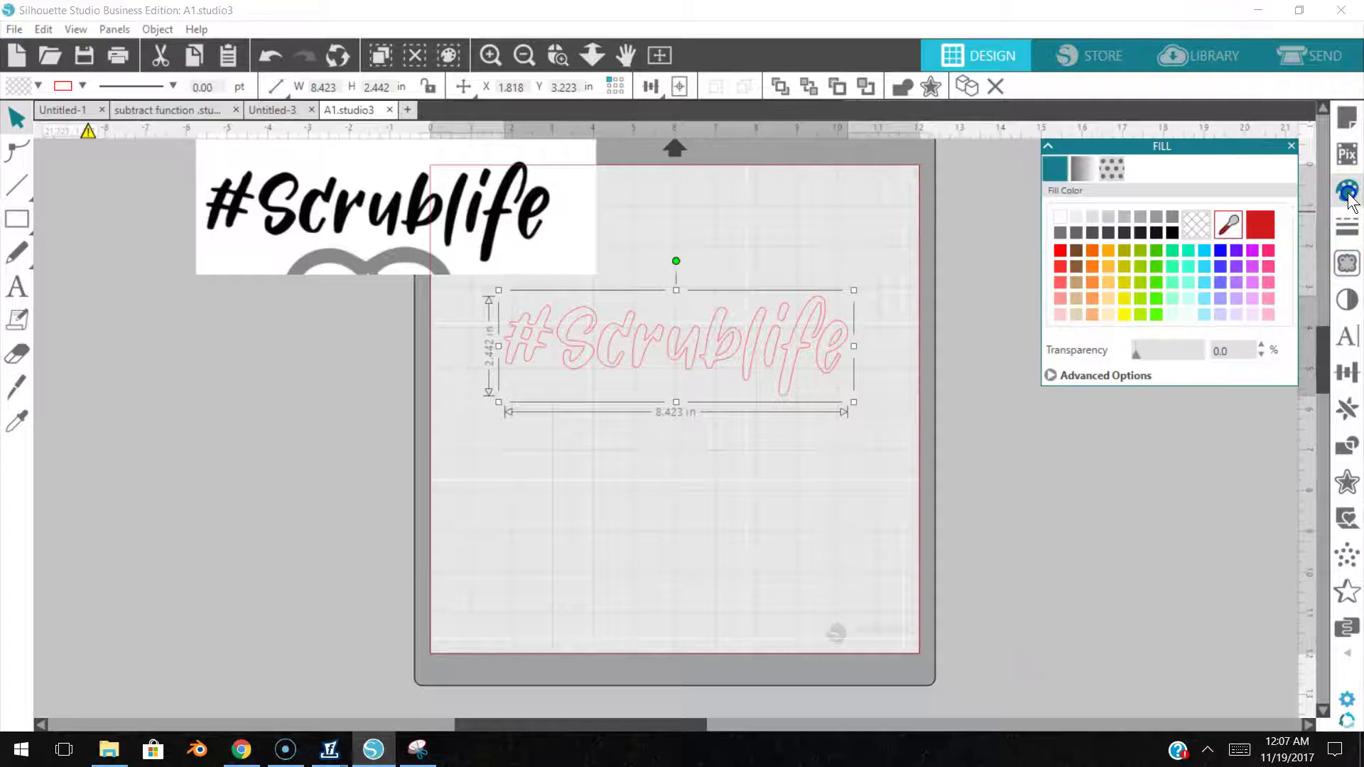
{"action": "left_click", "coordinate": [1251, 230]}
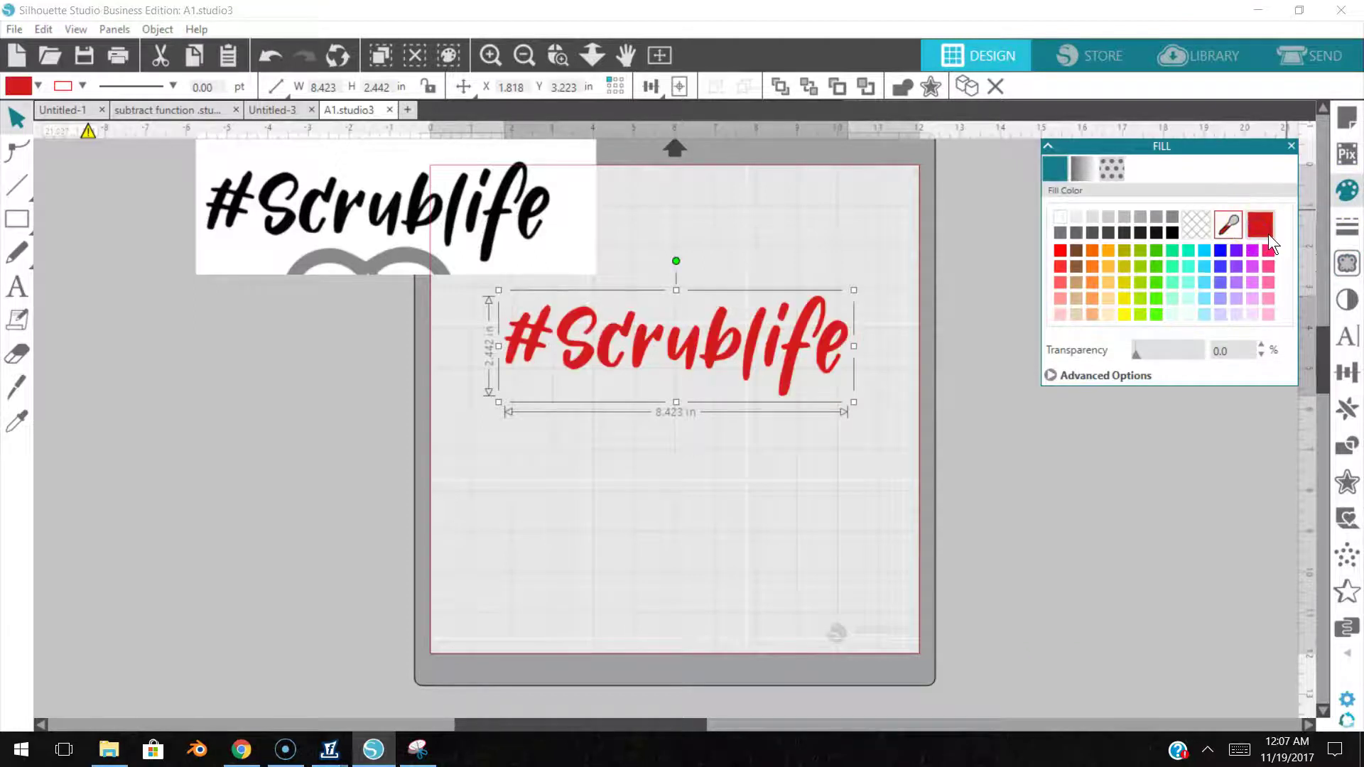
Move the original #Scrublife image directly below the traced lettering and change the traced lettering's fill to black
{"action": "left_click_drag", "start_coordinate": [540, 213], "coordinate": [840, 484]}
{"action": "left_click", "coordinate": [818, 400]}
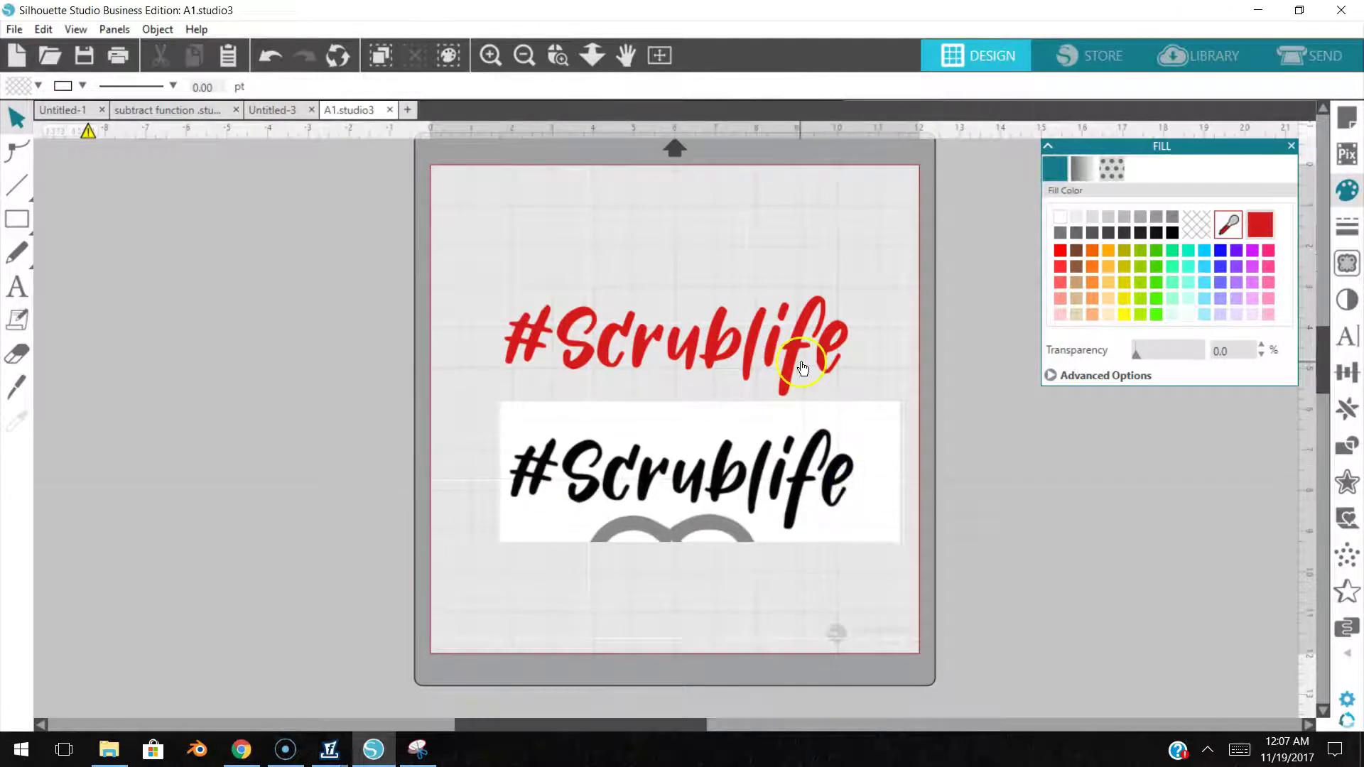
{"action": "left_click", "coordinate": [801, 366]}
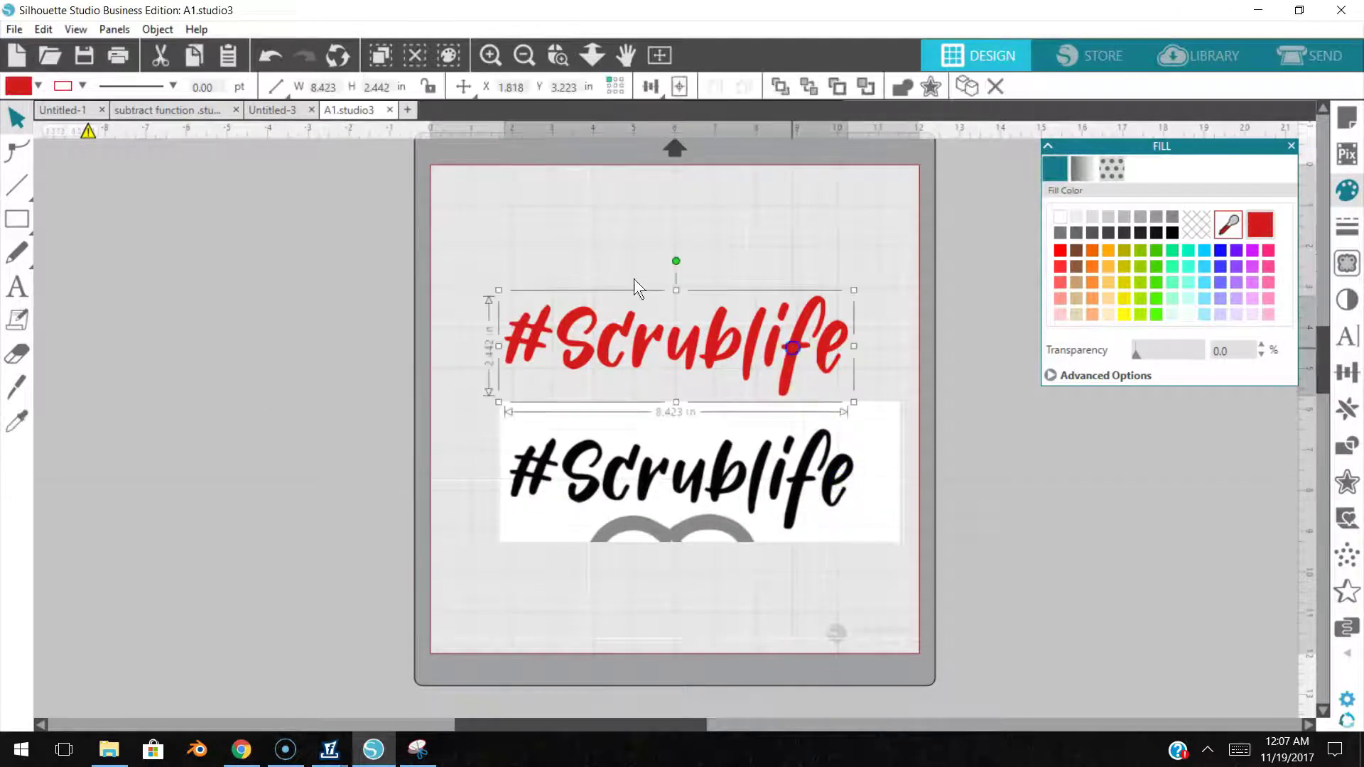
{"action": "left_click", "coordinate": [1171, 233]}
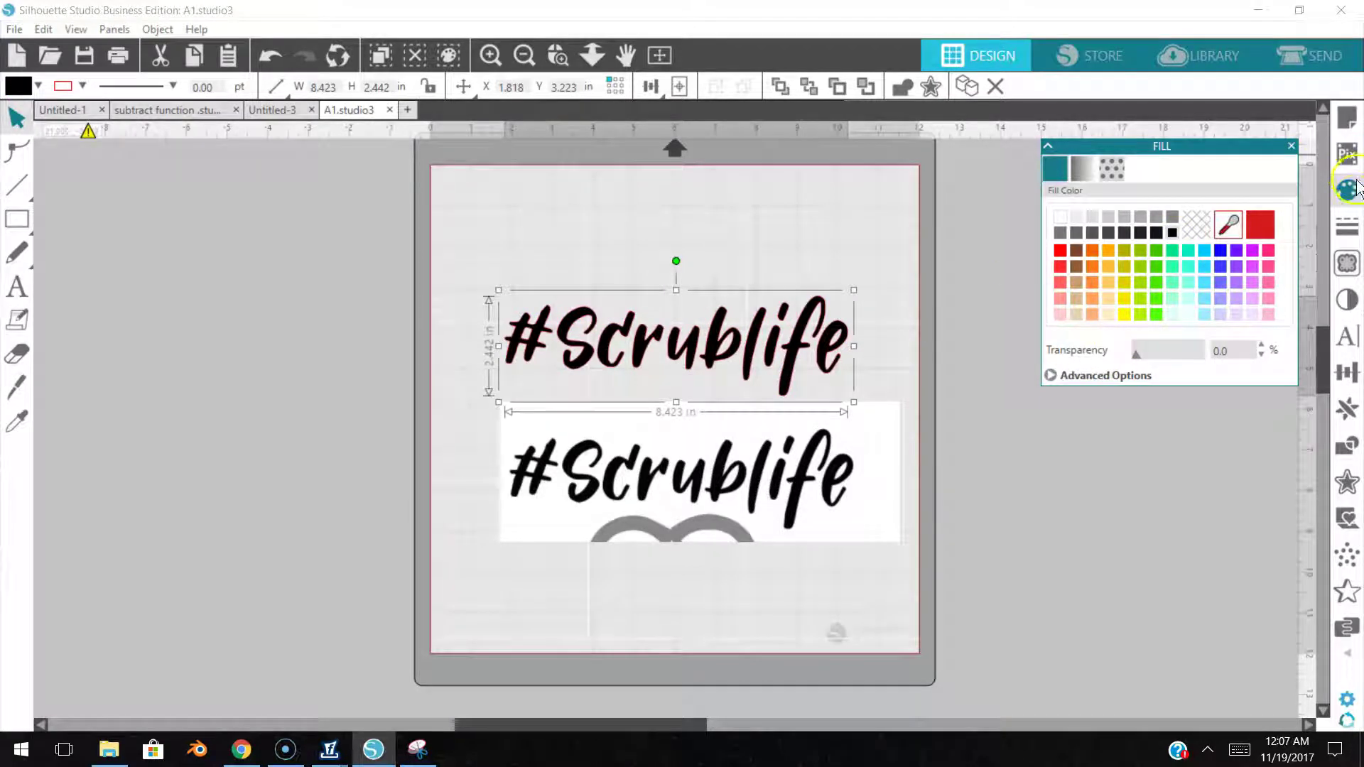
Set the traced #Scrublife lettering's line color to black and move the original image off the page's upper-left corner
{"action": "left_click", "coordinate": [1346, 226]}
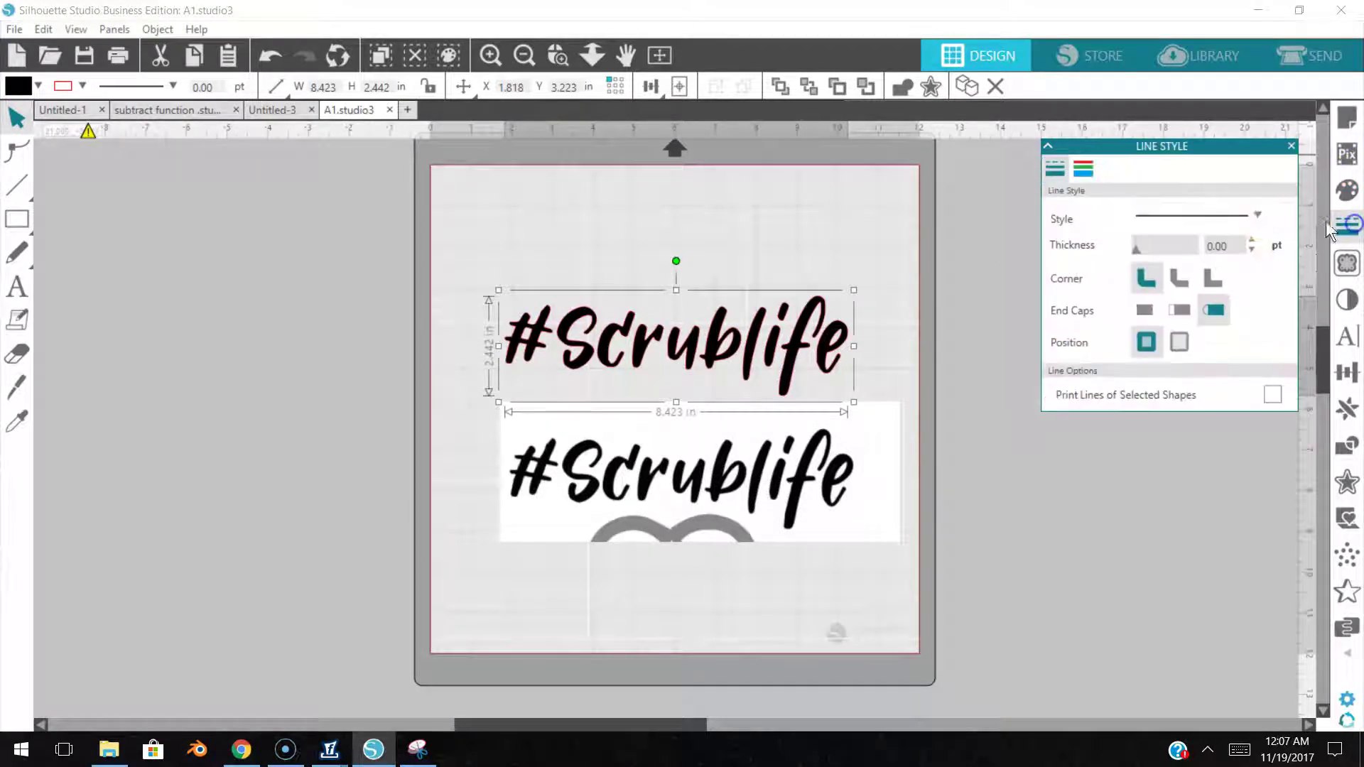
{"action": "left_click", "coordinate": [1083, 169]}
{"action": "left_click", "coordinate": [1182, 233]}
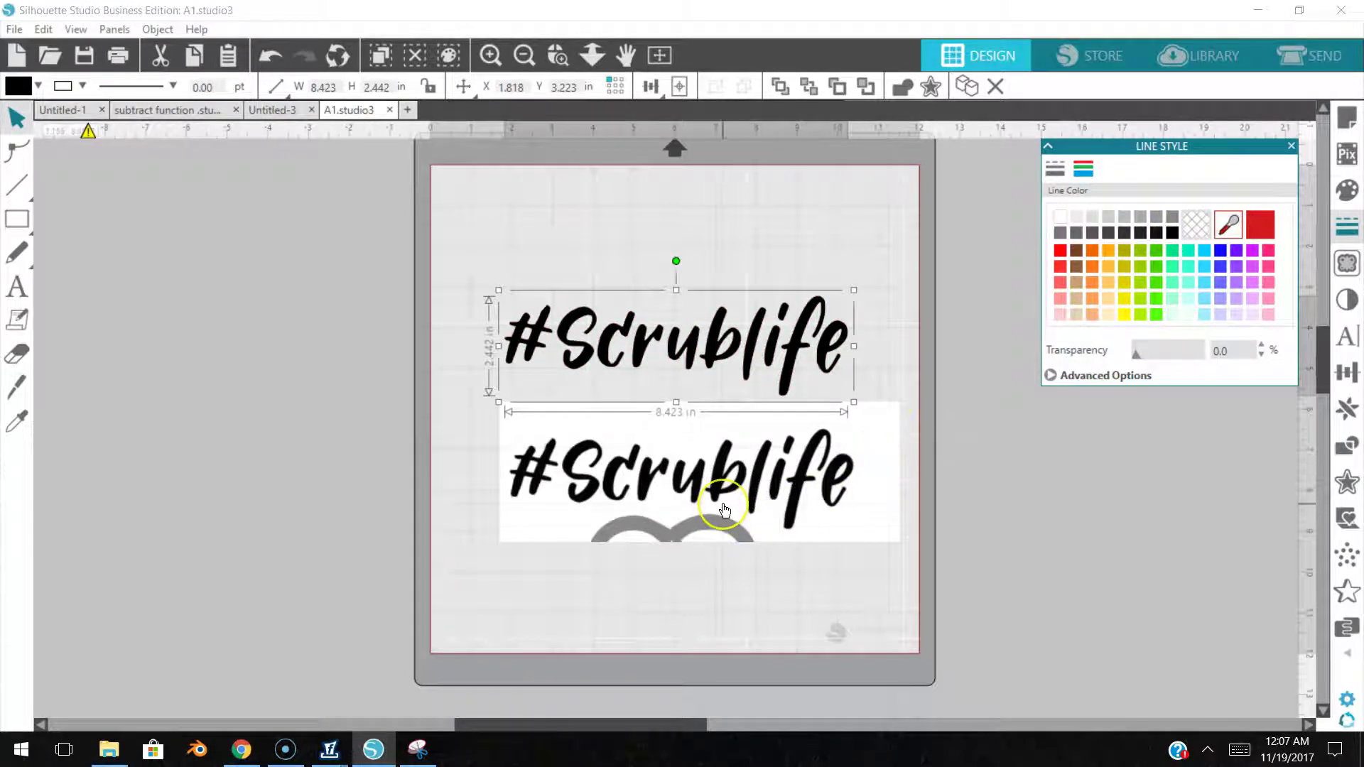
{"action": "left_click_drag", "start_coordinate": [709, 478], "coordinate": [316, 206]}
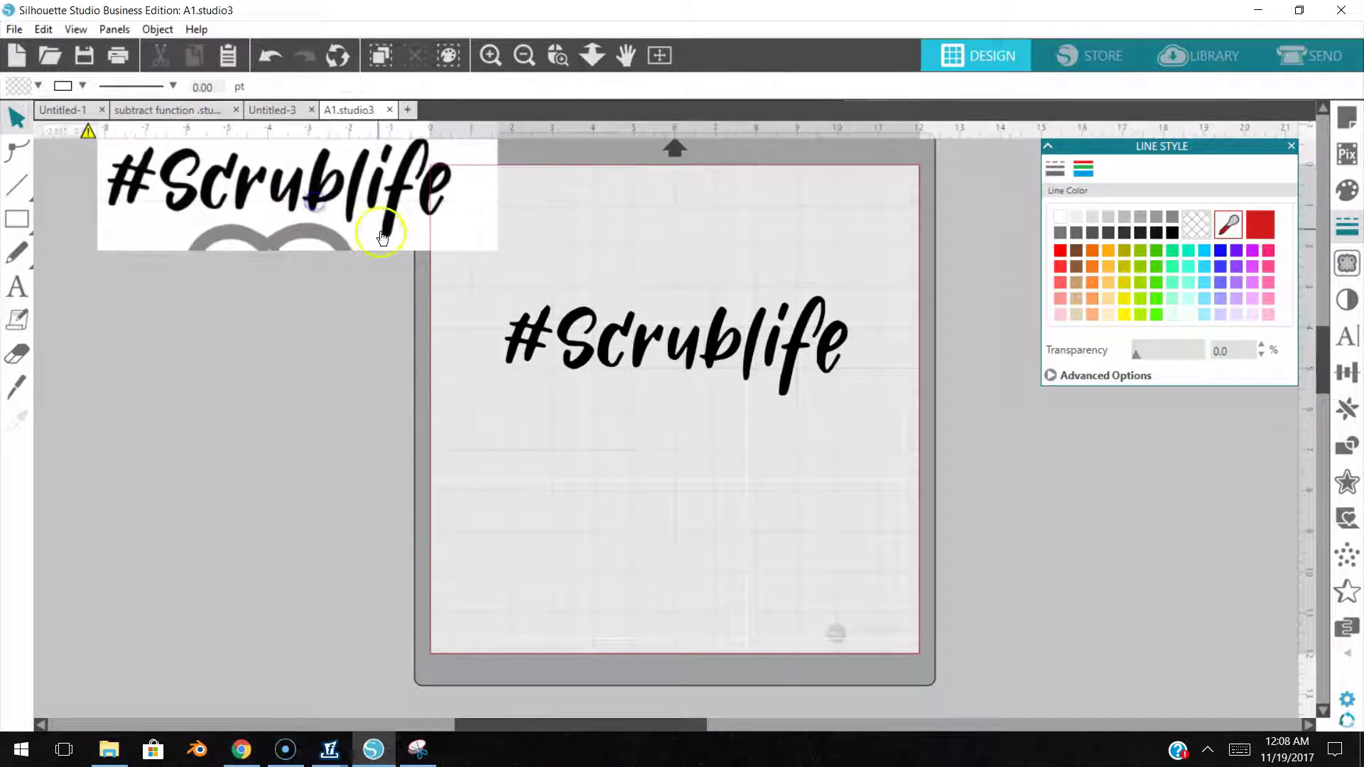
Examine the cut lines around the traced #Scrublife lettering up close in the Send view, then return to the Design view
{"action": "left_click_drag", "start_coordinate": [441, 299], "coordinate": [812, 402]}
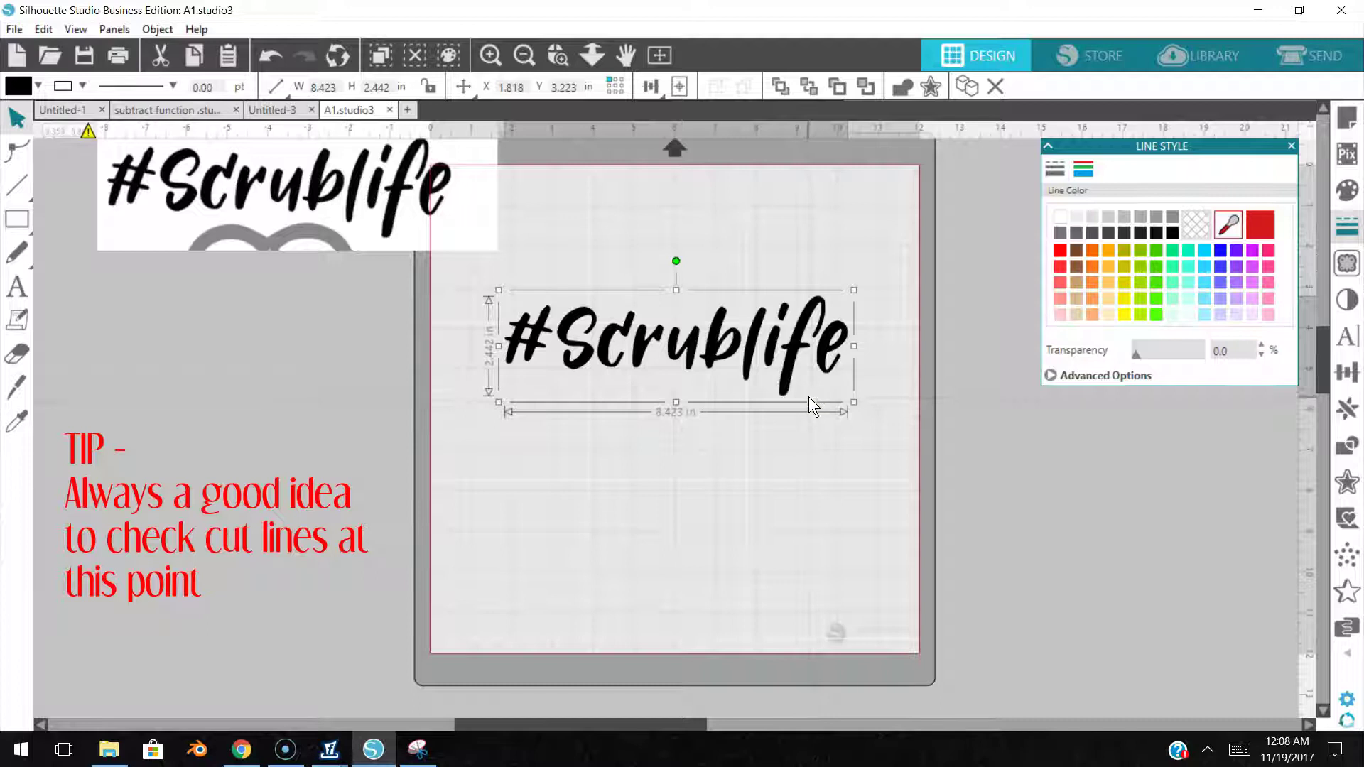
{"action": "left_click", "coordinate": [1320, 64]}
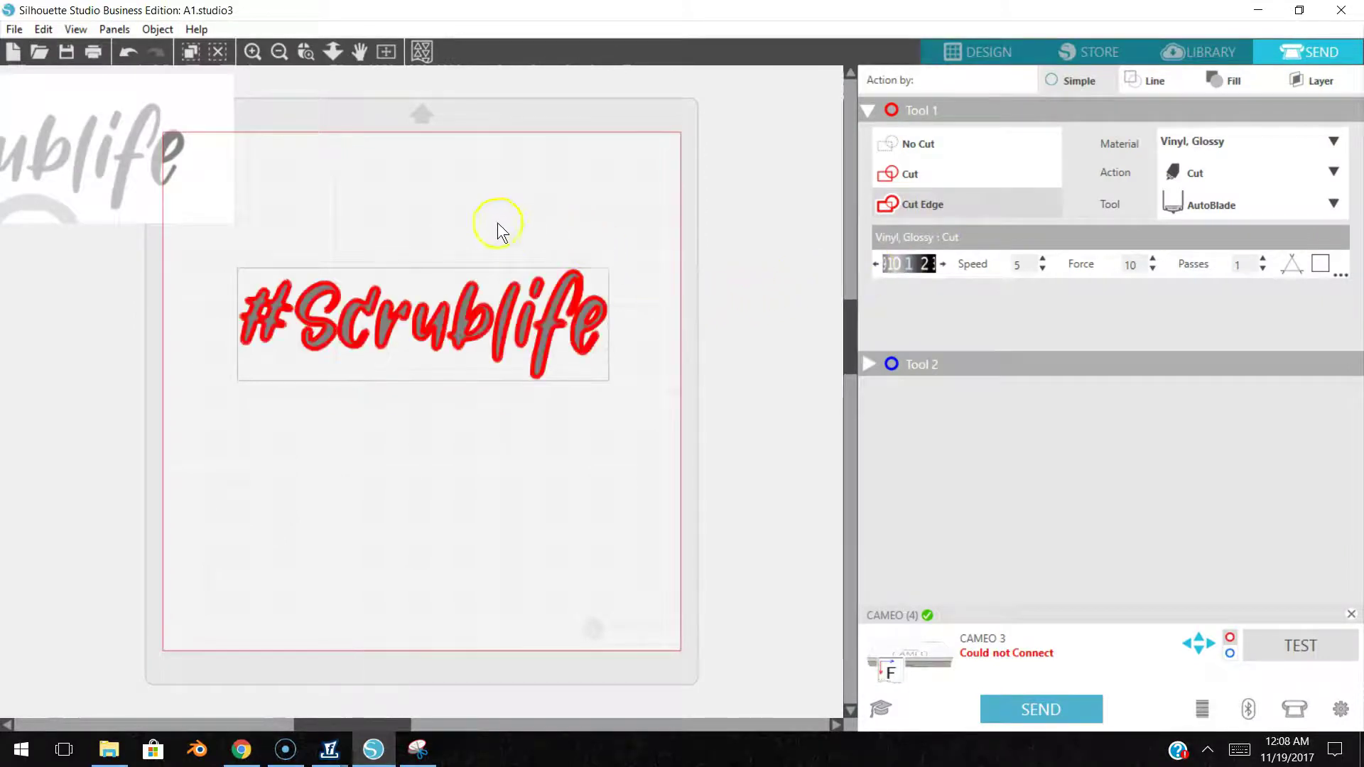
{"action": "left_click", "coordinate": [250, 51]}
{"action": "left_click", "coordinate": [250, 51]}
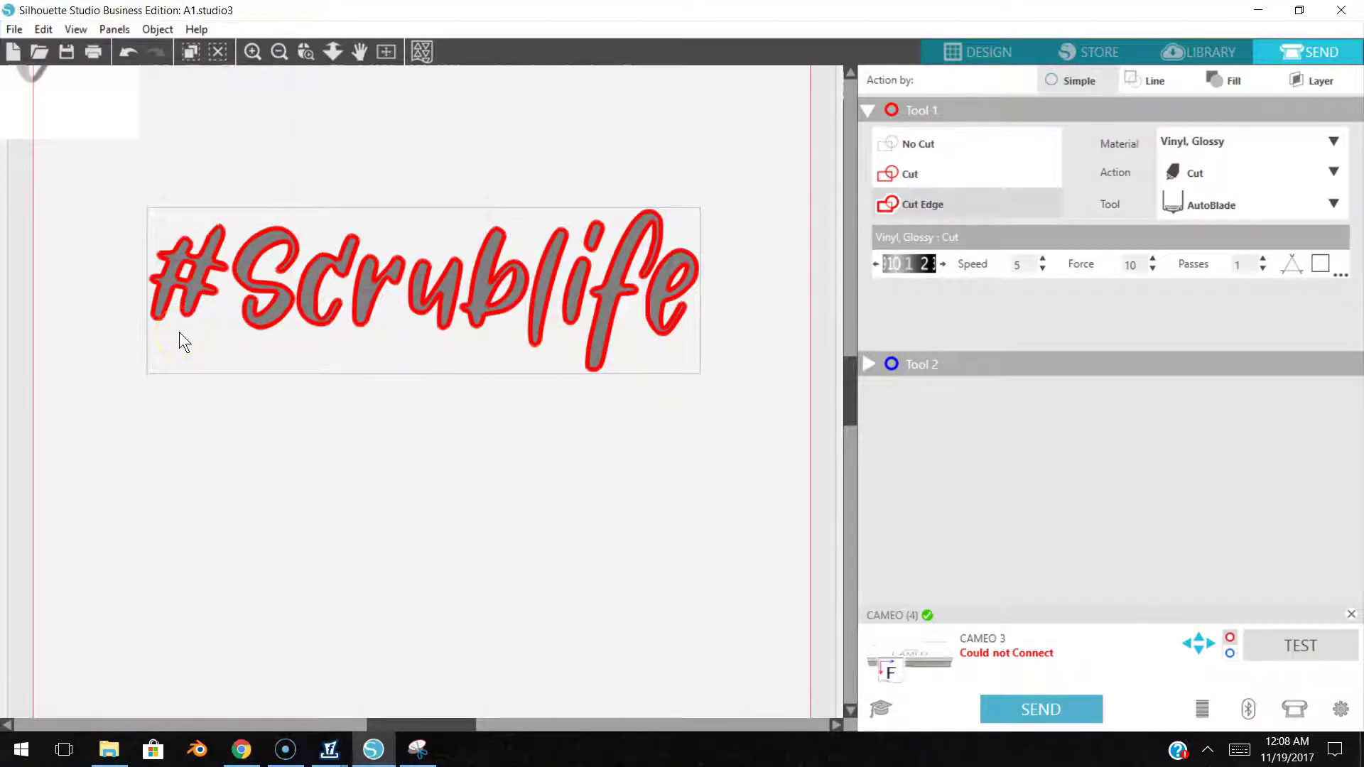
{"action": "left_click", "coordinate": [967, 59]}
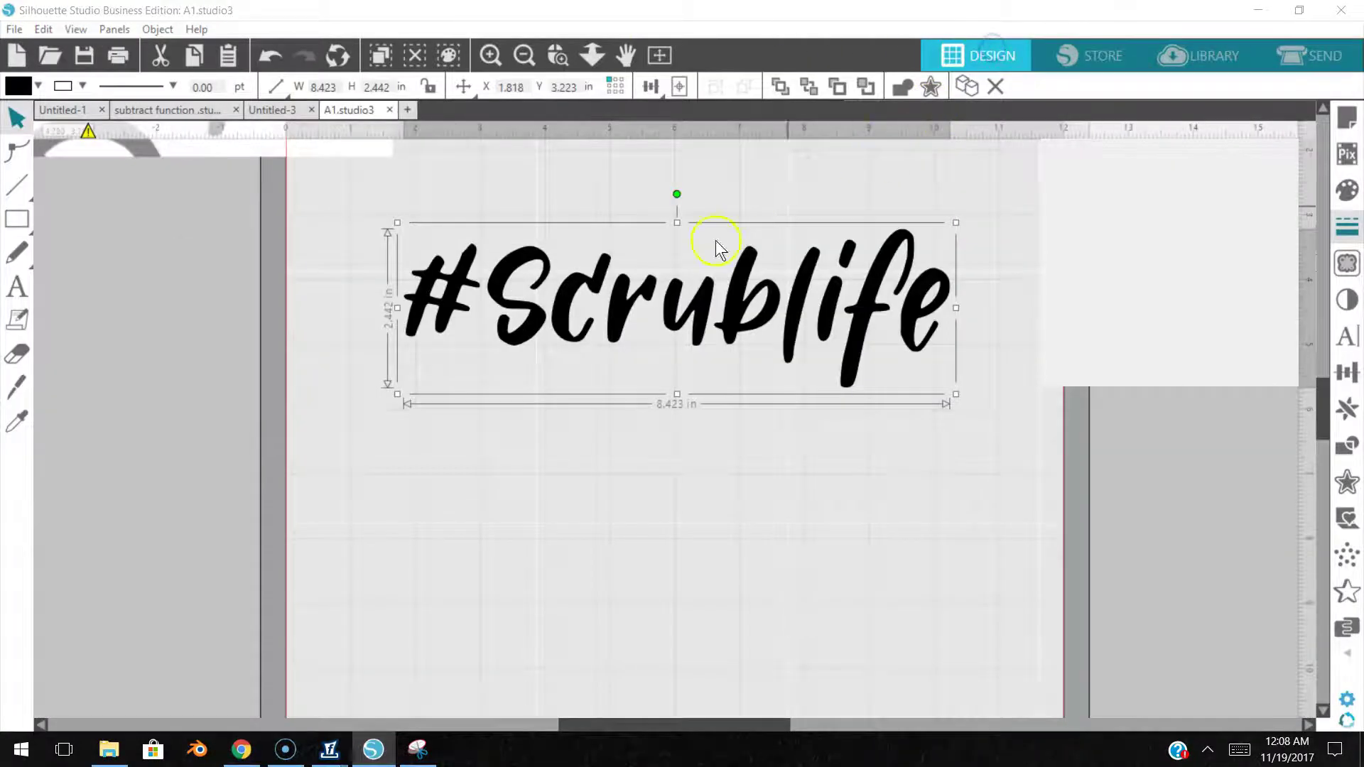
Close the line style settings and move the traced lettering and the original image off the left side of the page
{"action": "left_click", "coordinate": [531, 52]}
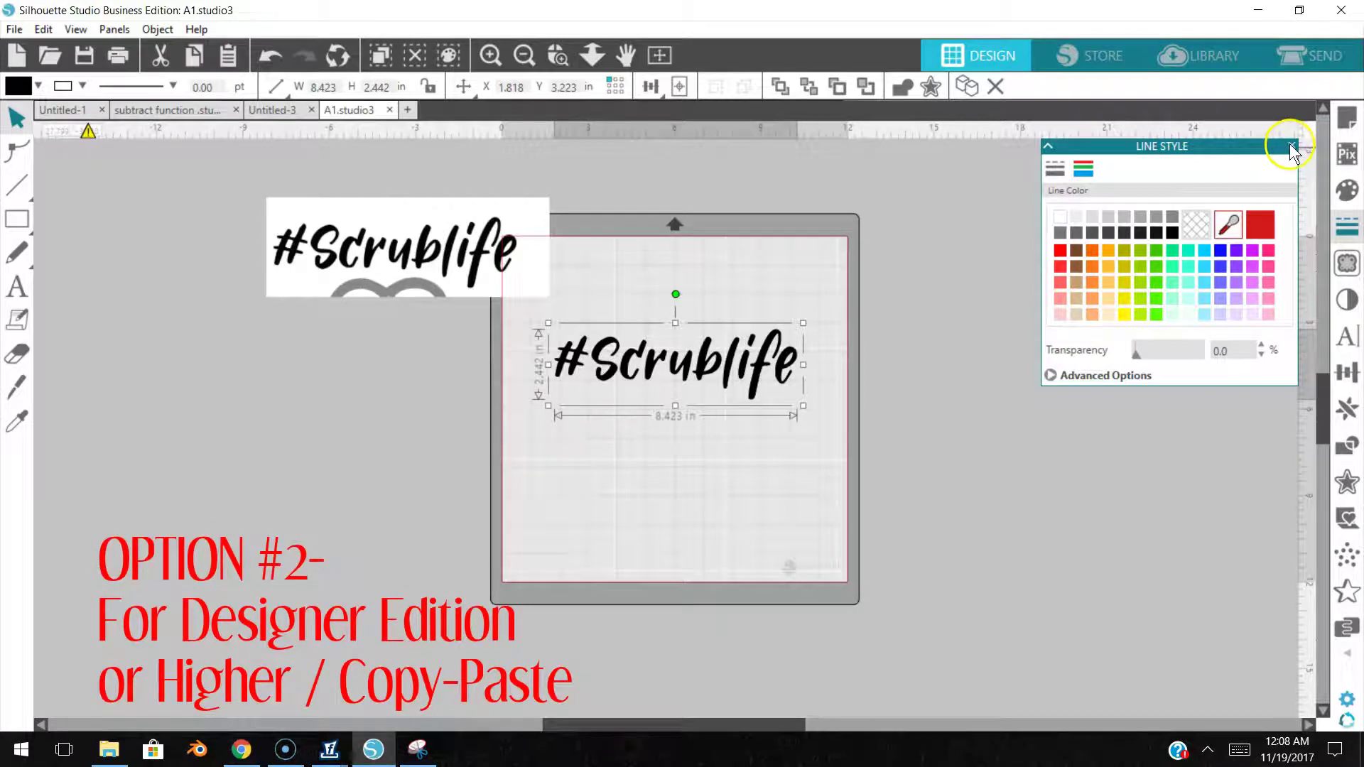
{"action": "left_click", "coordinate": [1291, 147]}
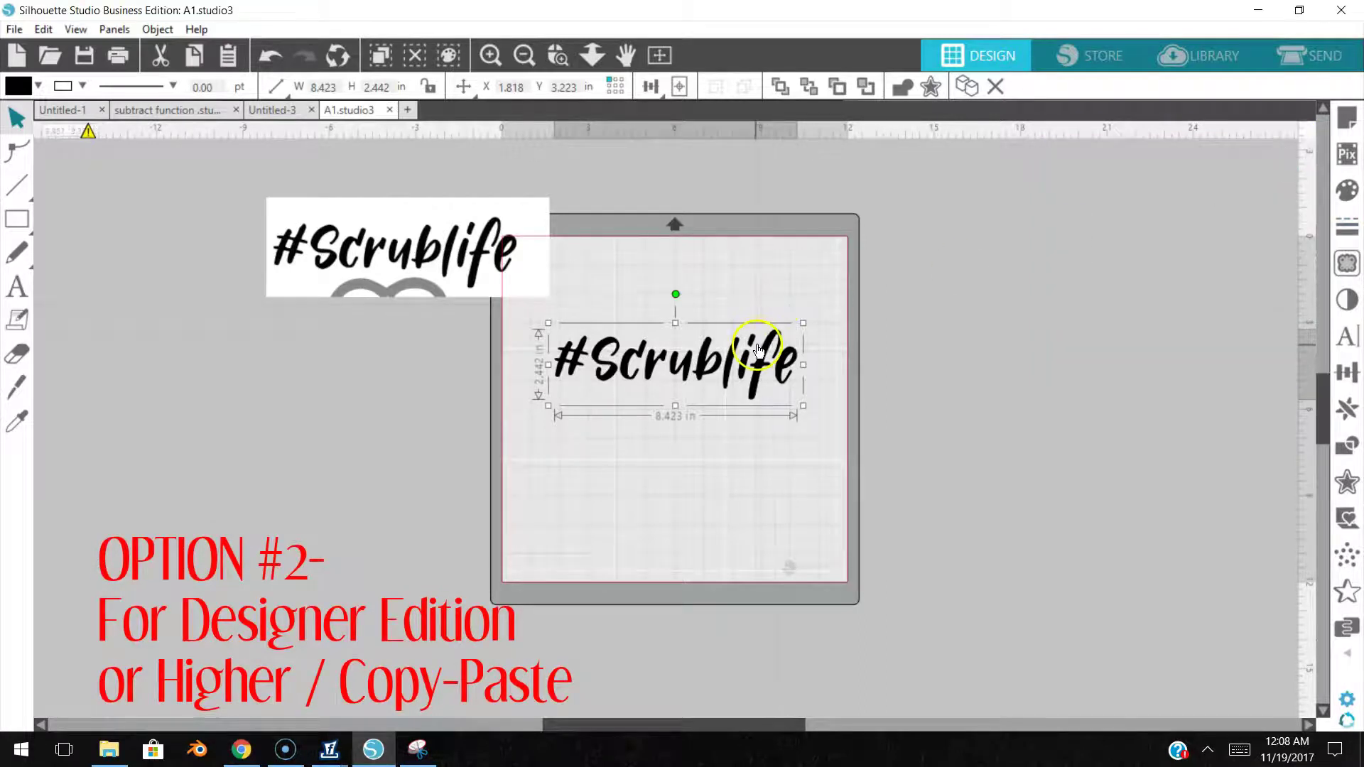
{"action": "left_click_drag", "start_coordinate": [757, 358], "coordinate": [385, 372]}
{"action": "left_click_drag", "start_coordinate": [466, 254], "coordinate": [342, 259]}
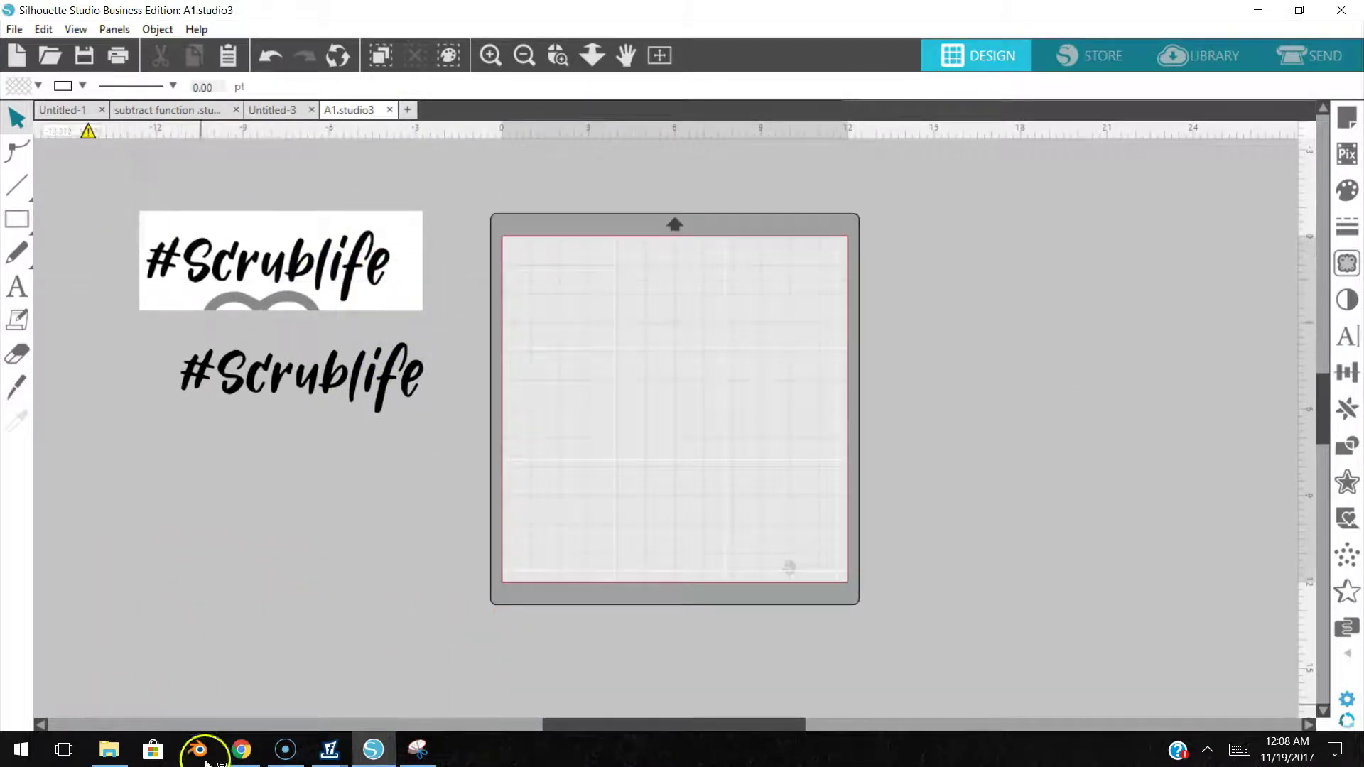
Switch to Chrome, copy the #Scrublife stethoscope heartbeat image, and paste it onto the empty page in Silhouette Studio
{"action": "left_click", "coordinate": [242, 750]}
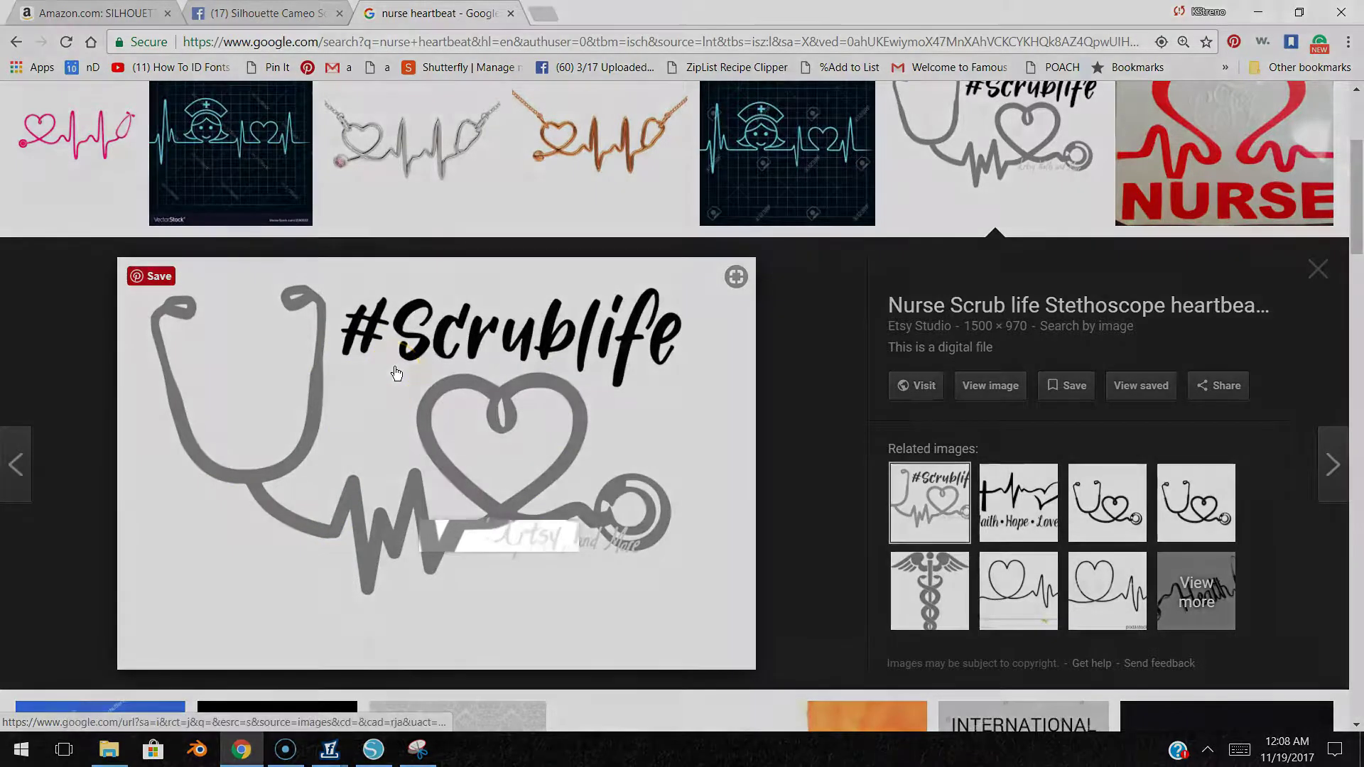
{"action": "right_click", "coordinate": [396, 369]}
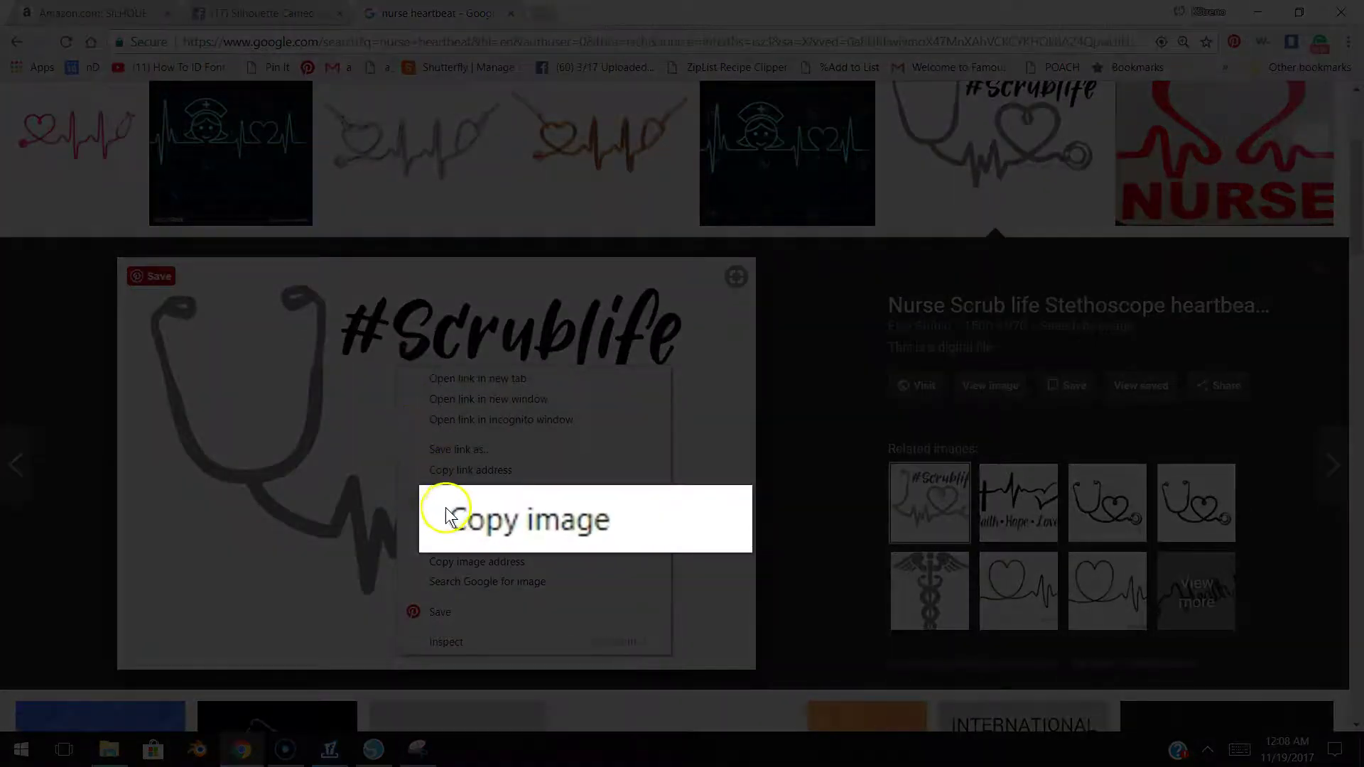
{"action": "left_click", "coordinate": [500, 527]}
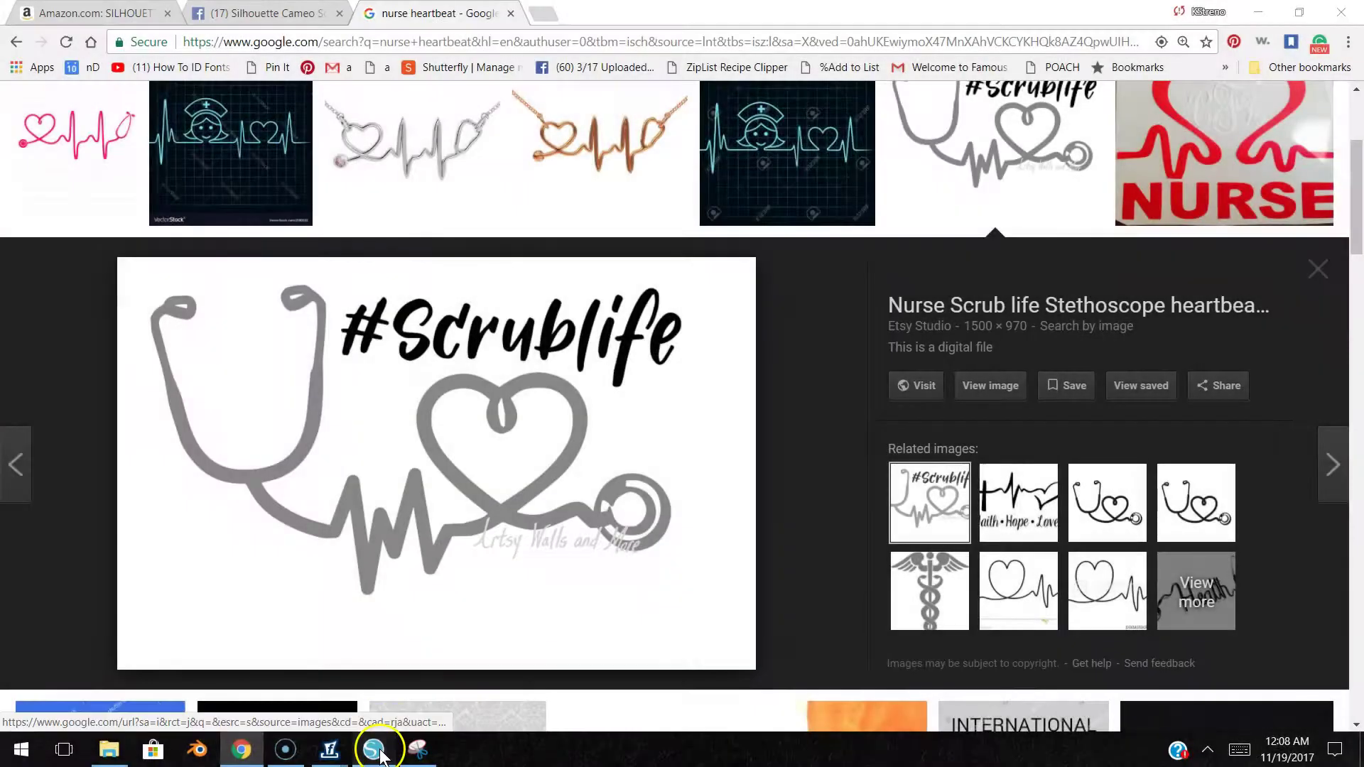
{"action": "left_click", "coordinate": [377, 751]}
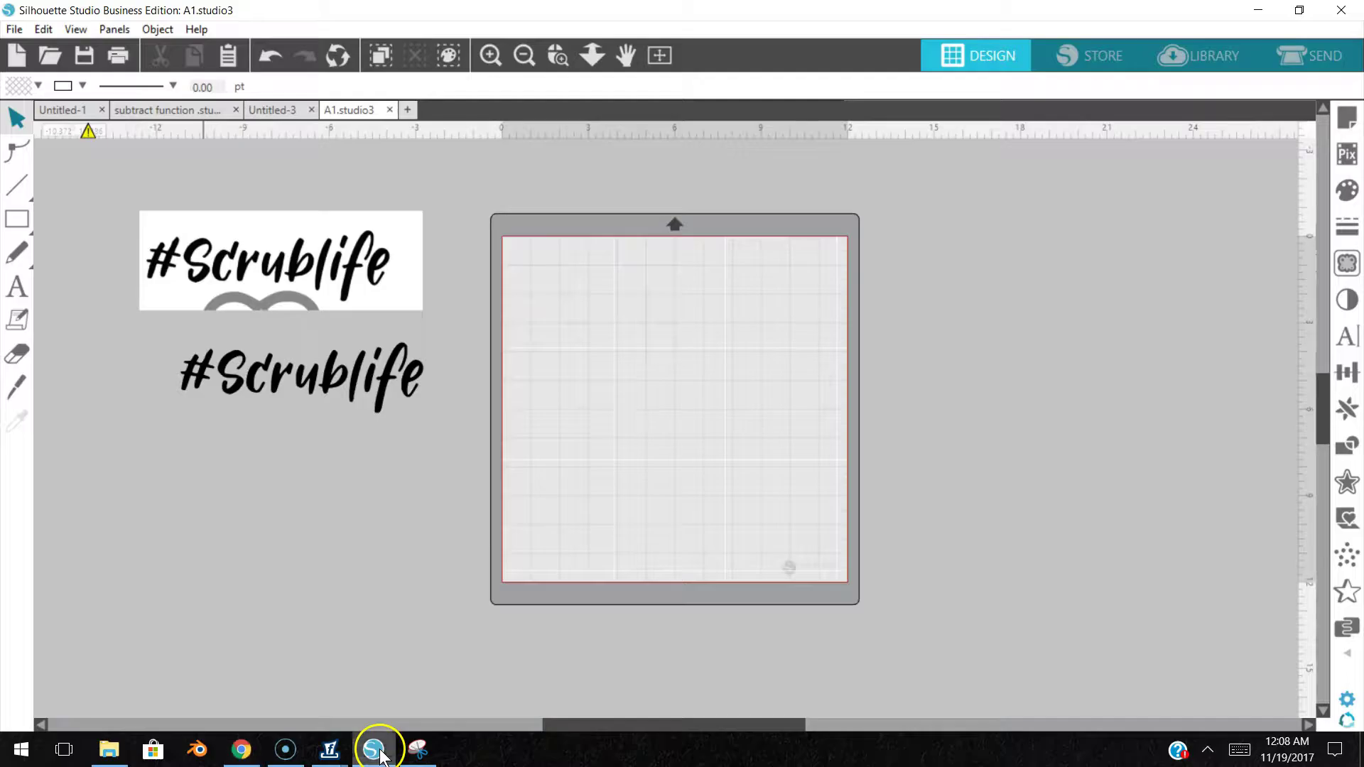
{"action": "right_click", "coordinate": [656, 399]}
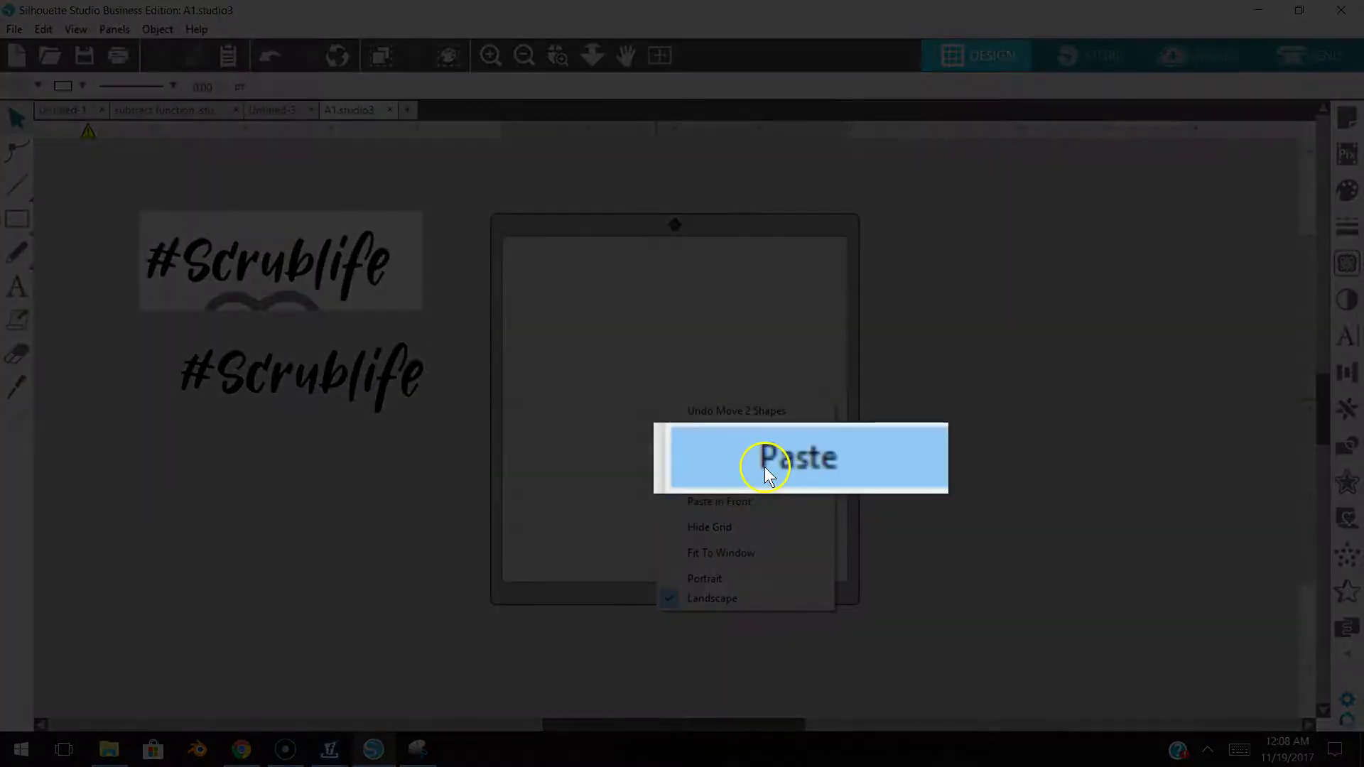
{"action": "left_click", "coordinate": [766, 470]}
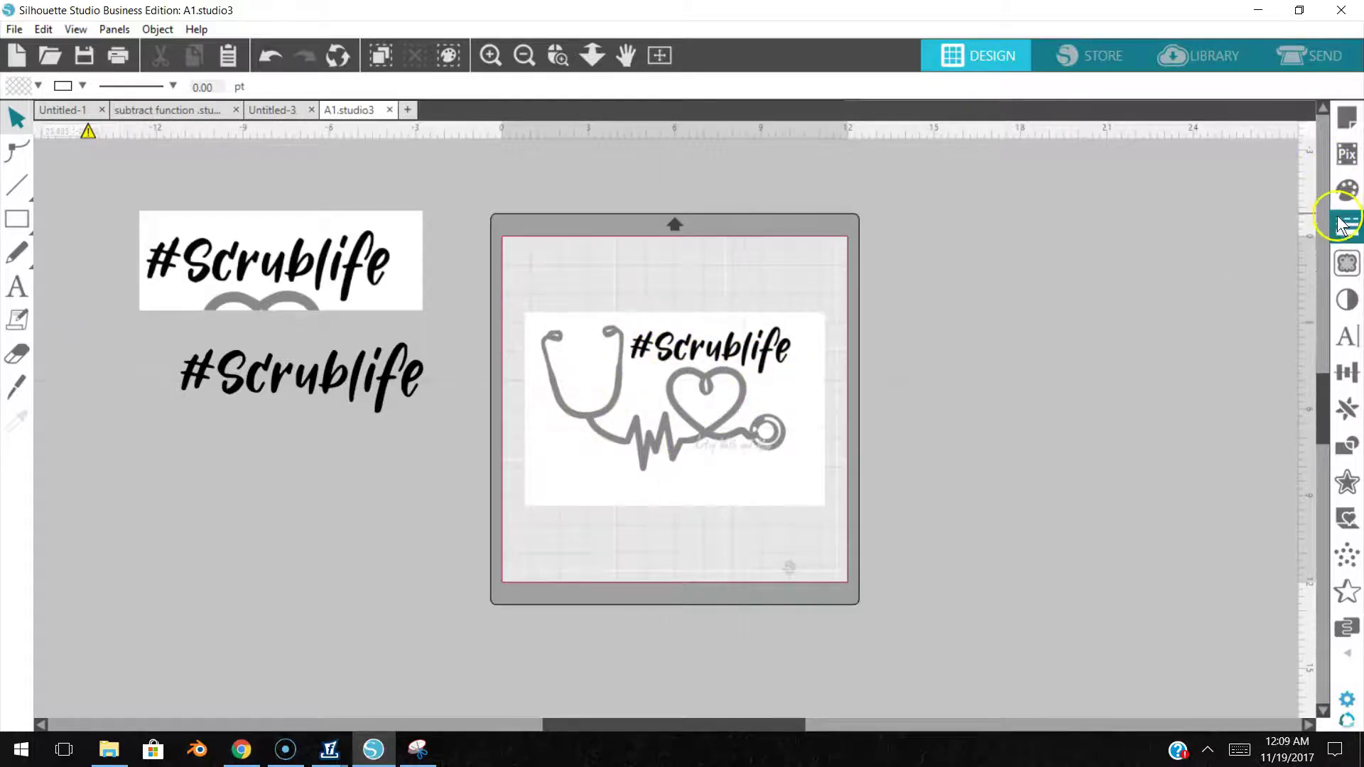
Trace only the #Scrublife lettering in the pasted stethoscope image, using a trace area about 6.9 by 2.3 inches
{"action": "left_click", "coordinate": [1344, 264]}
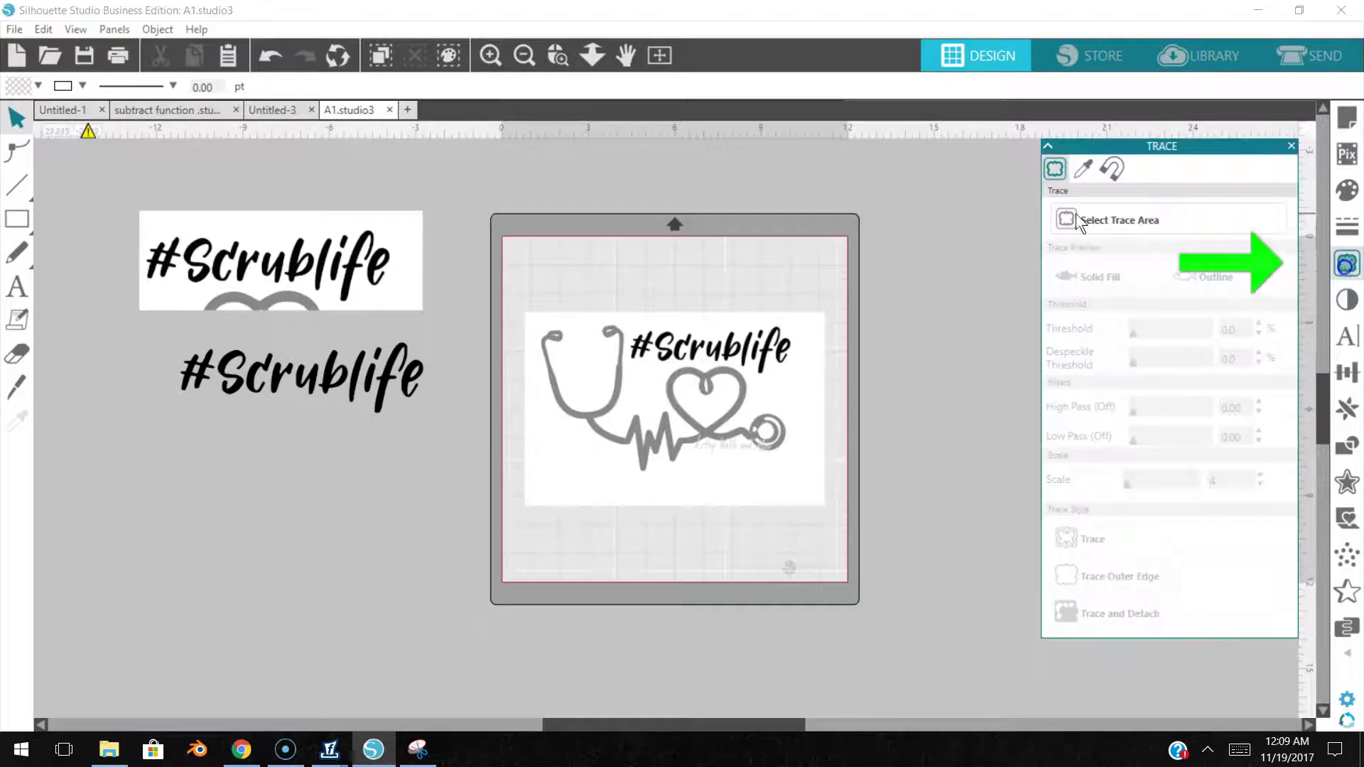
{"action": "left_click", "coordinate": [1105, 224]}
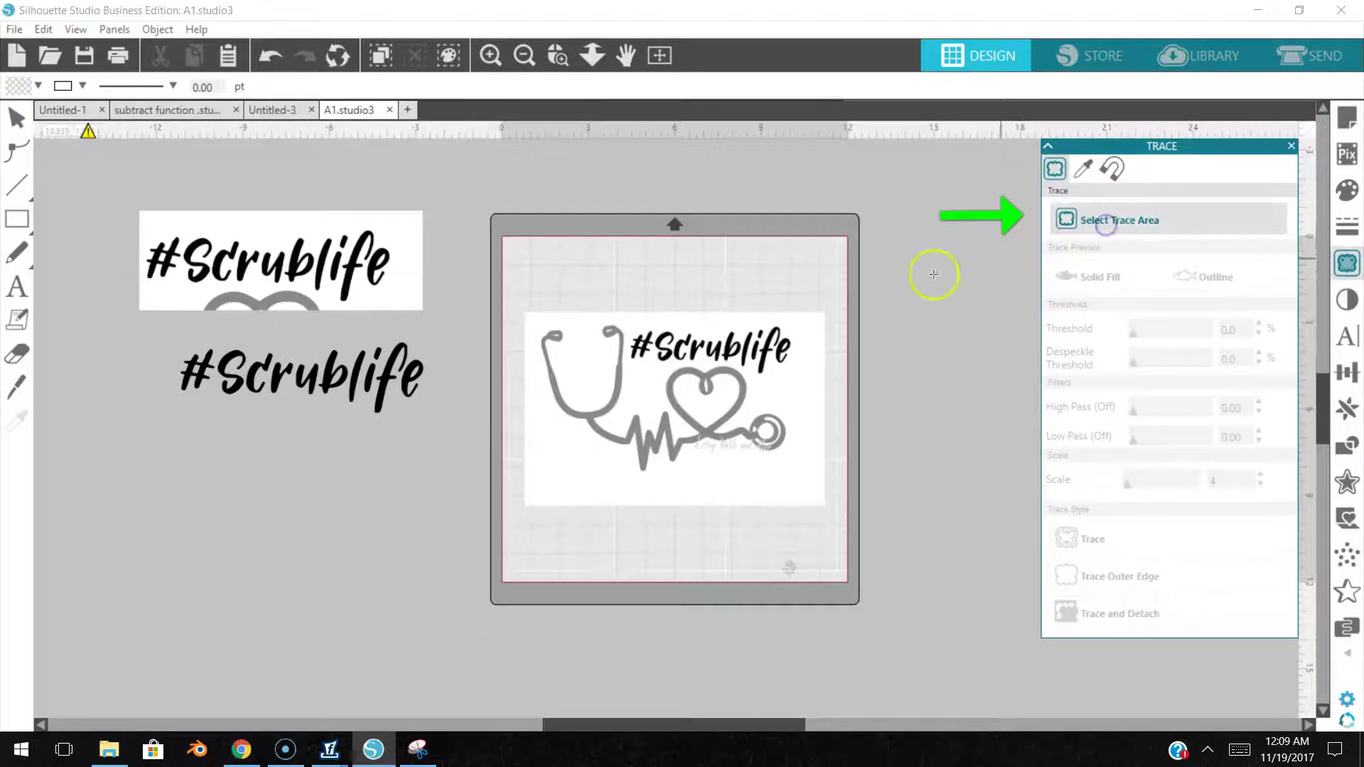
{"action": "mouse_move", "coordinate": [621, 308]}
{"action": "left_mouse_down"}
{"action": "mouse_move", "coordinate": [648, 377]}
{"action": "mouse_move", "coordinate": [843, 376]}
{"action": "mouse_move", "coordinate": [822, 377]}
{"action": "left_mouse_up"}
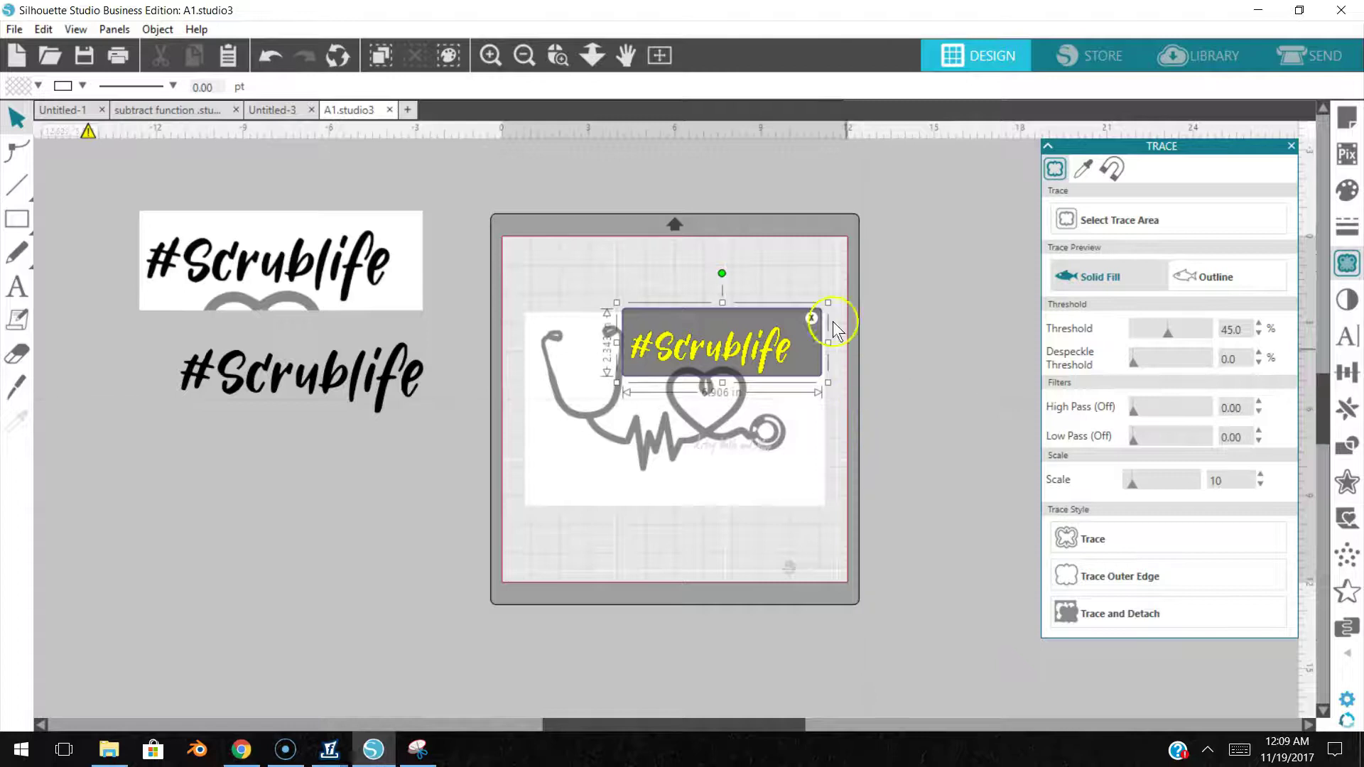
{"action": "left_click", "coordinate": [483, 55]}
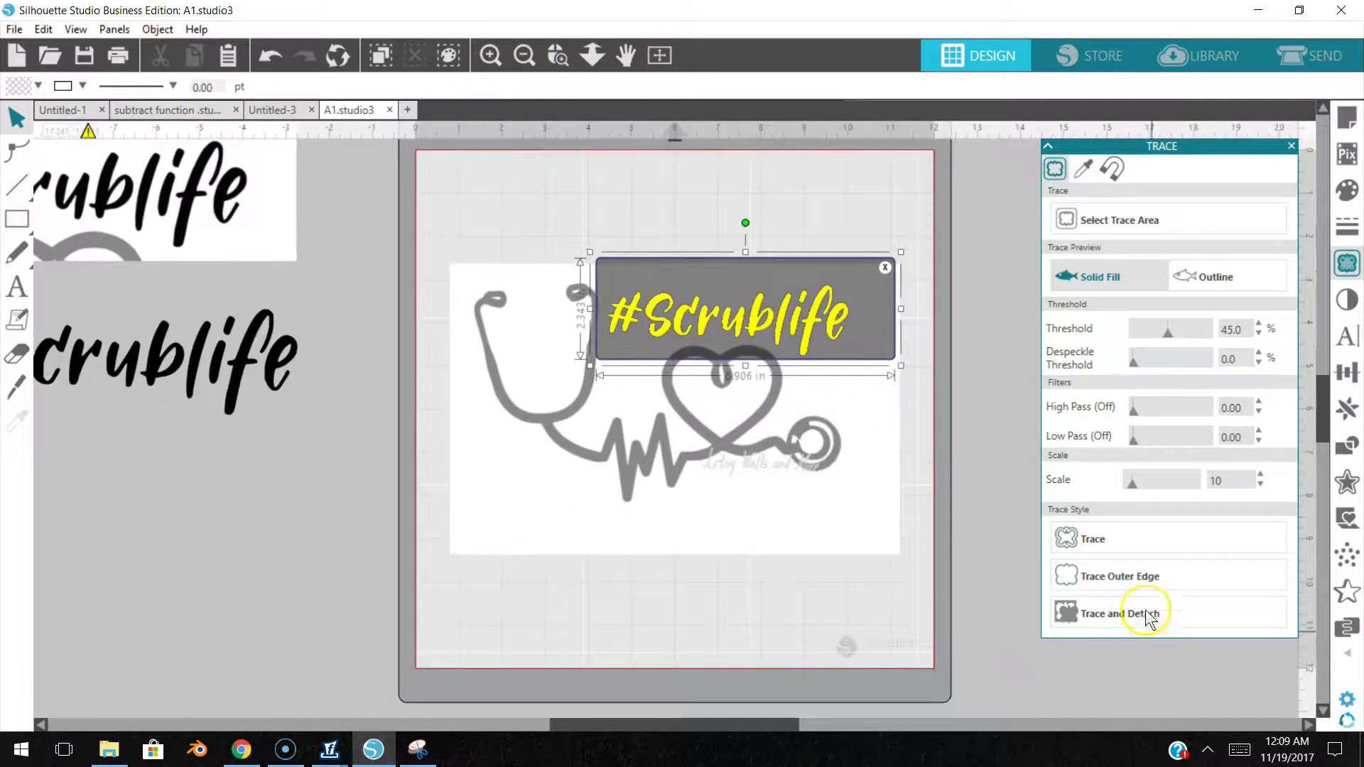
{"action": "left_click", "coordinate": [1136, 541]}
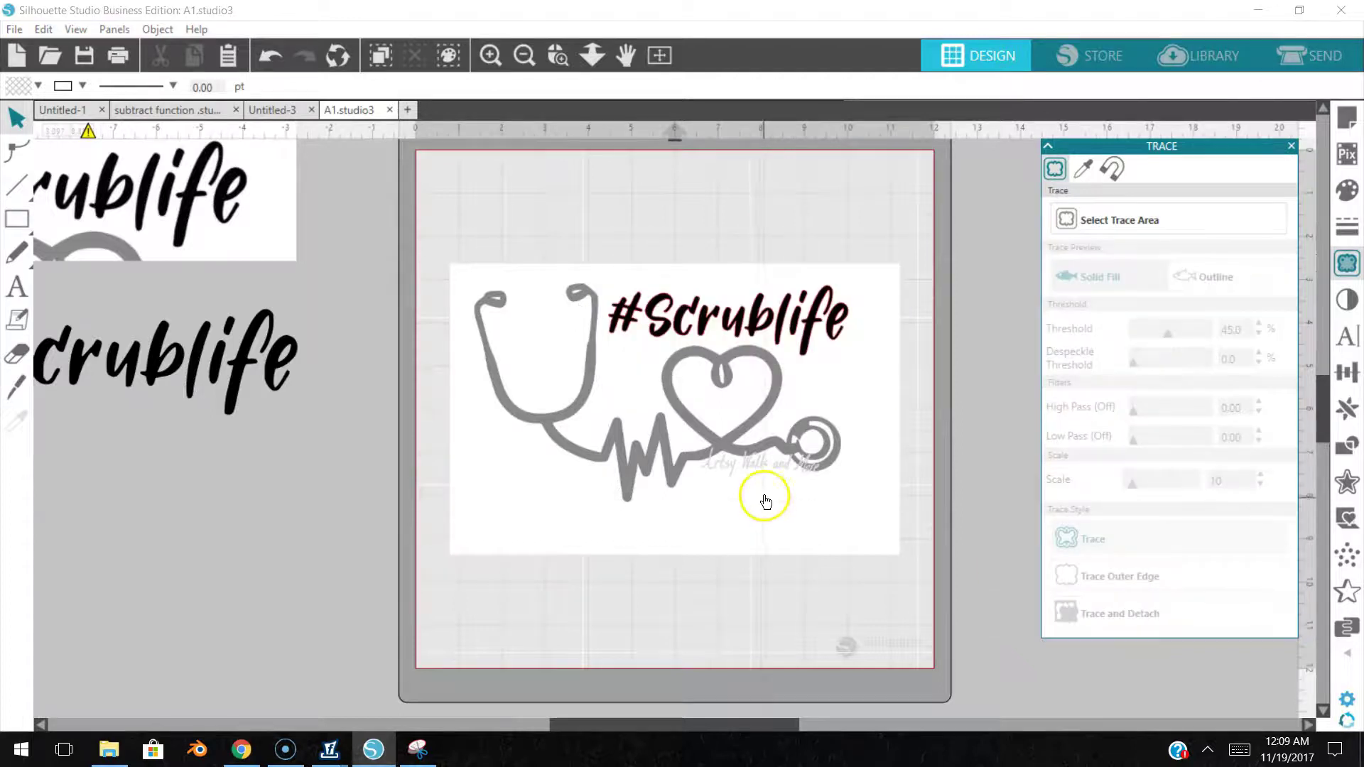
Move the stethoscope image down off the new #Scrublife tracing and fill the traced outlines with black
{"action": "left_click_drag", "start_coordinate": [758, 437], "coordinate": [703, 739]}
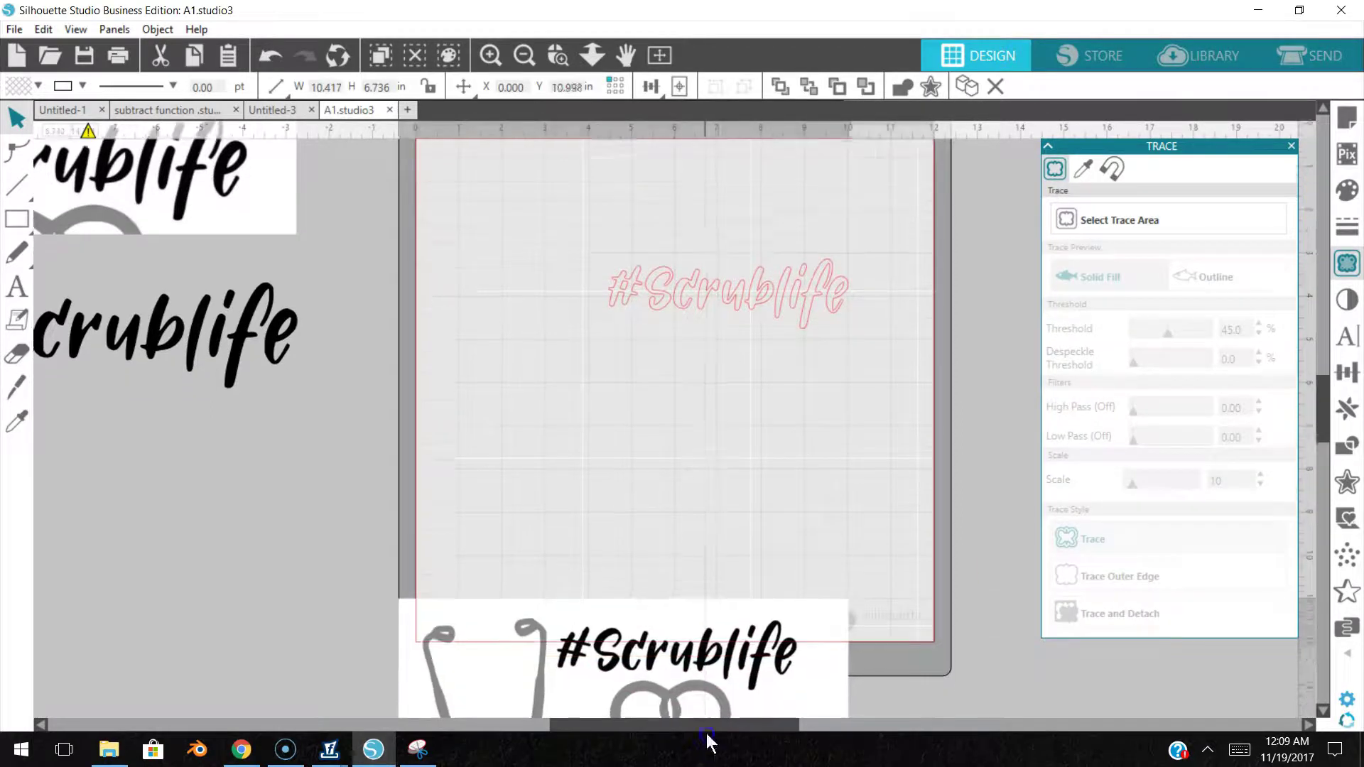
{"action": "left_click", "coordinate": [649, 283]}
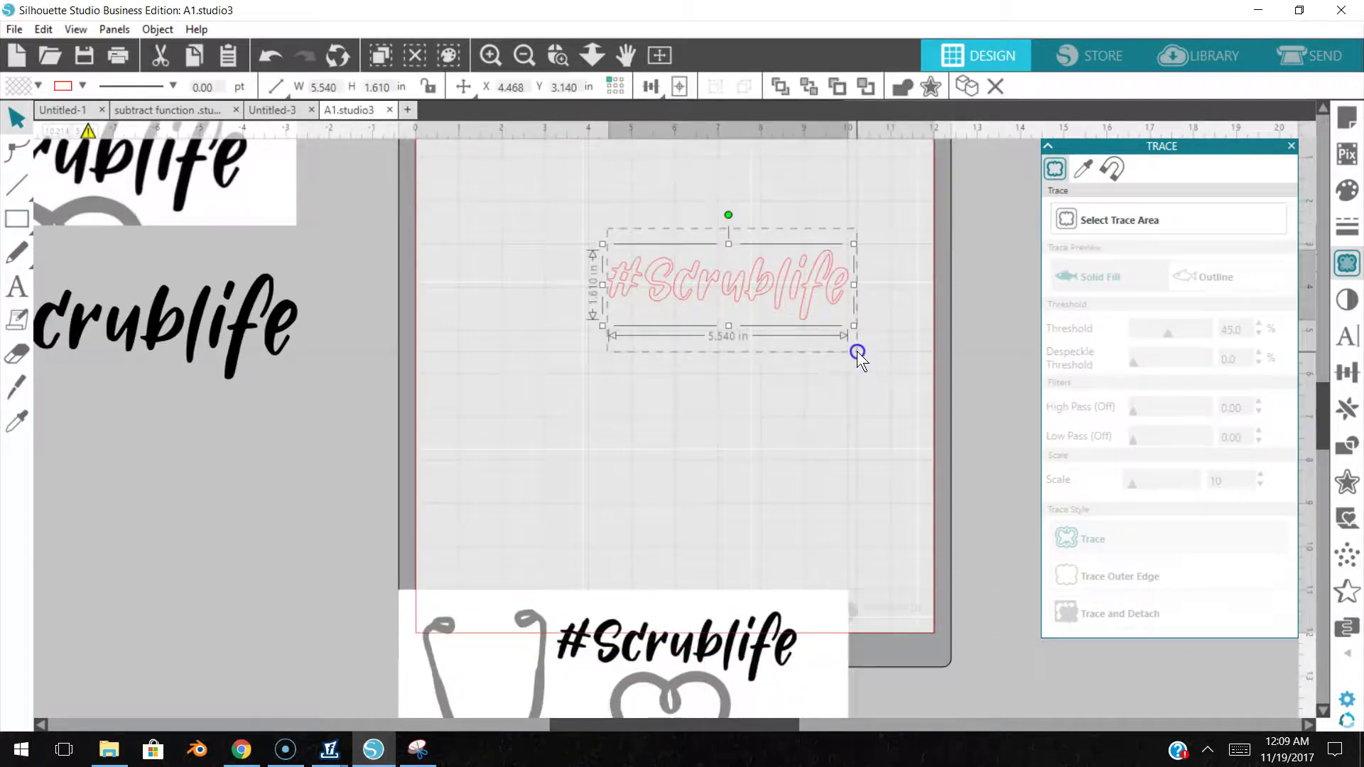
{"action": "left_click", "coordinate": [1291, 145]}
{"action": "left_click", "coordinate": [1348, 191]}
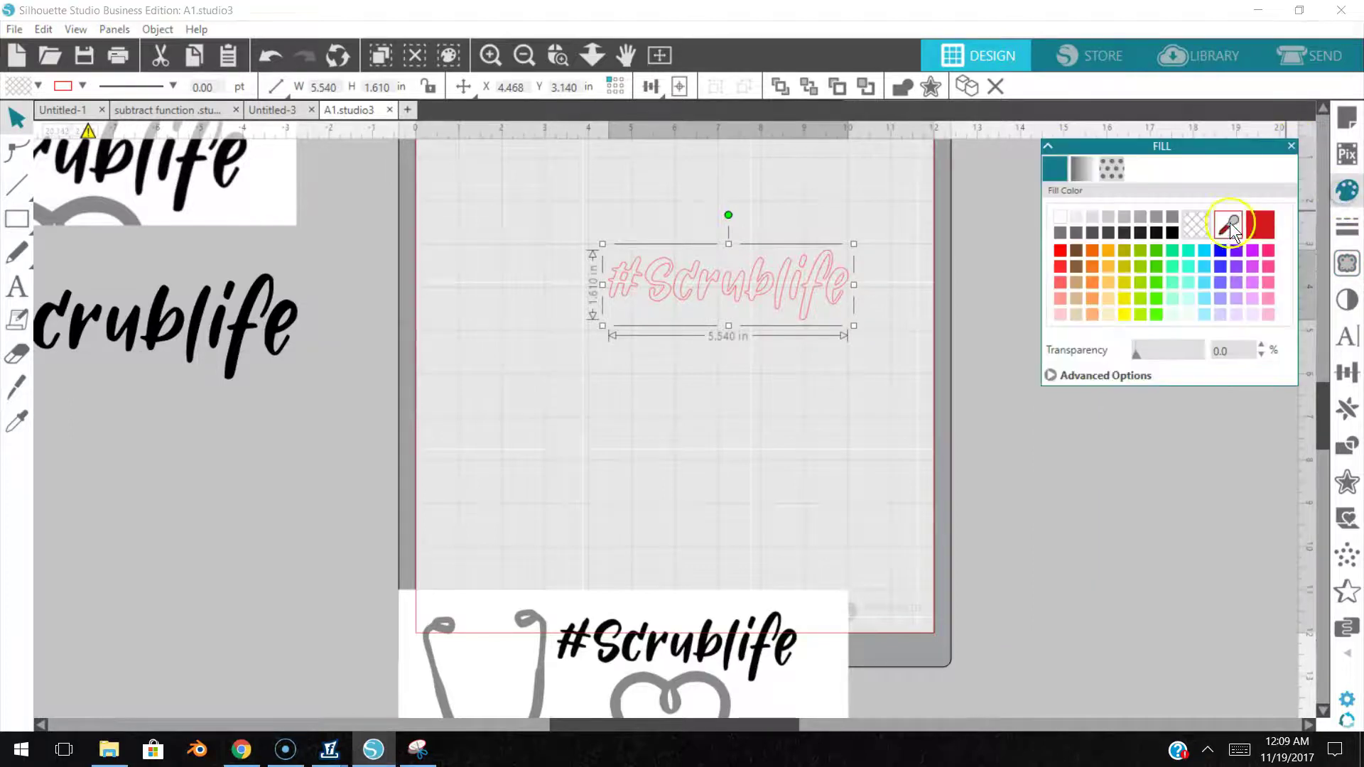
{"action": "left_click", "coordinate": [1171, 233]}
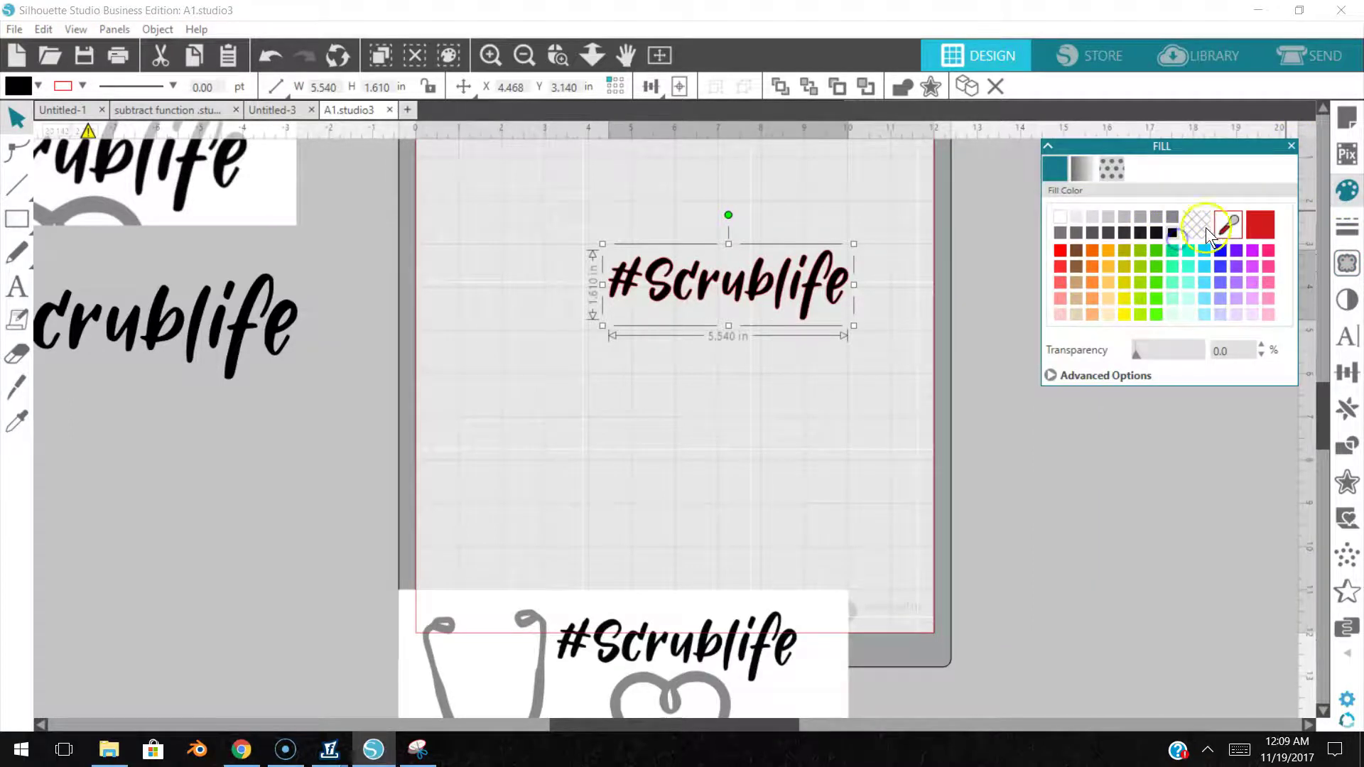
Set the line color of the new #Scrublife tracing to black
{"action": "left_click", "coordinate": [1344, 227]}
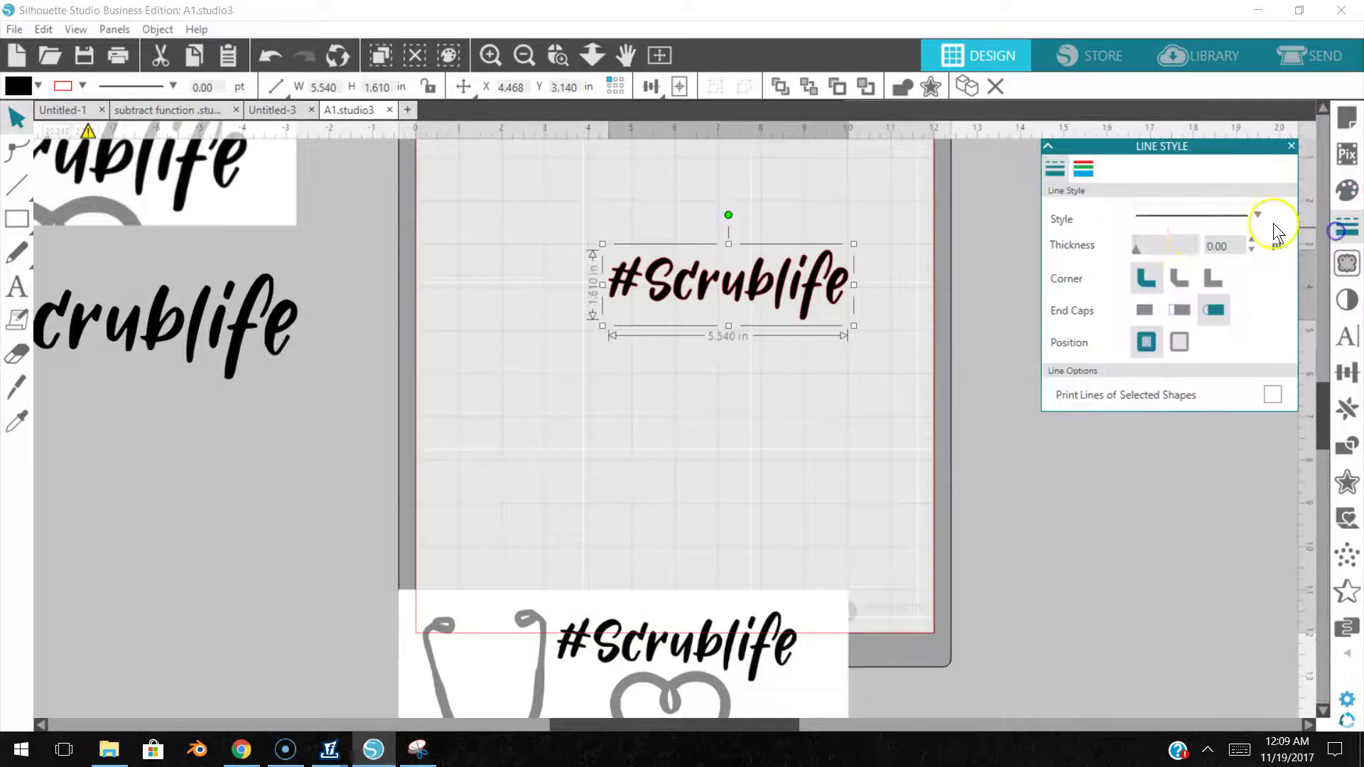
{"action": "left_click", "coordinate": [1084, 168]}
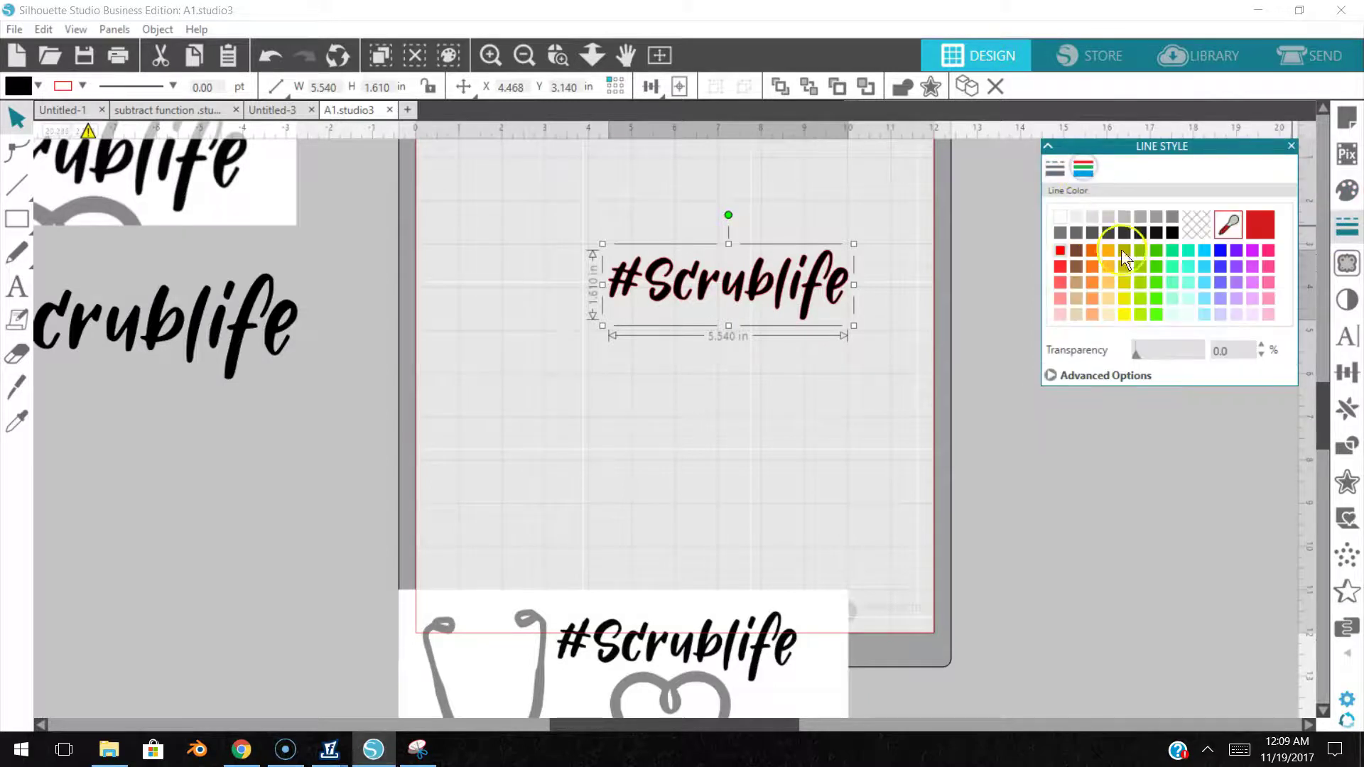
{"action": "left_click", "coordinate": [1172, 232]}
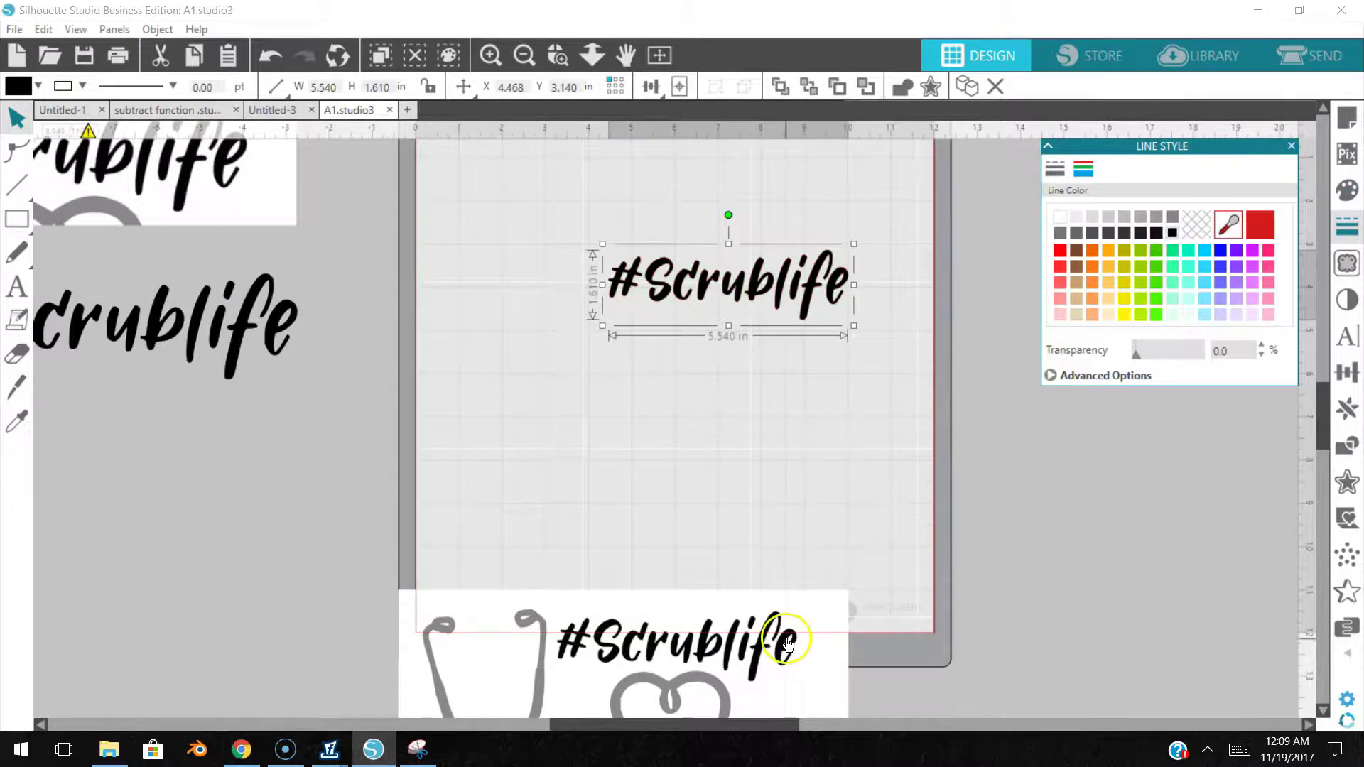
Place the stethoscope image below its tracing, and stack the snipped image above its larger tracing beside them for comparison
{"action": "left_click", "coordinate": [814, 296]}
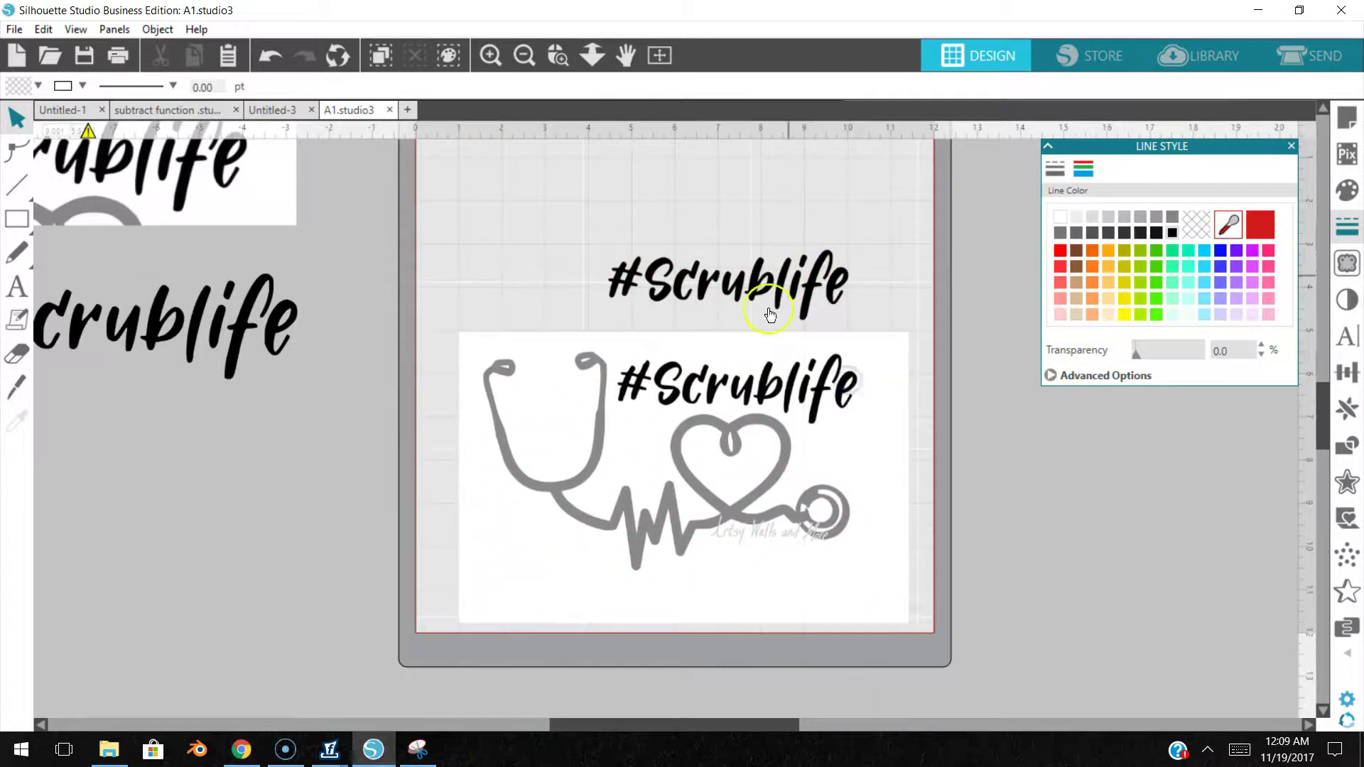
{"action": "mouse_move", "coordinate": [262, 213]}
{"action": "left_mouse_down"}
{"action": "mouse_move", "coordinate": [350, 268]}
{"action": "mouse_move", "coordinate": [466, 295]}
{"action": "left_mouse_up"}
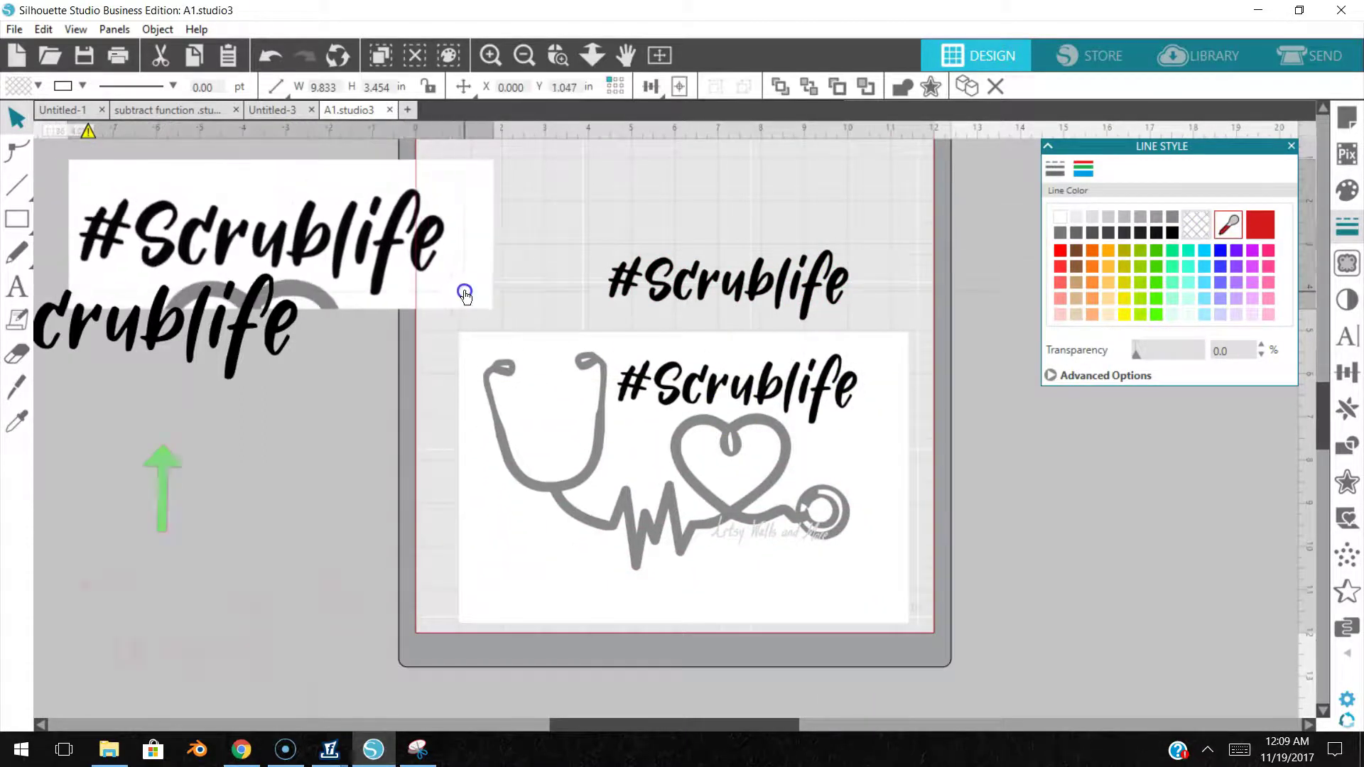
{"action": "left_click_drag", "start_coordinate": [215, 353], "coordinate": [362, 434]}
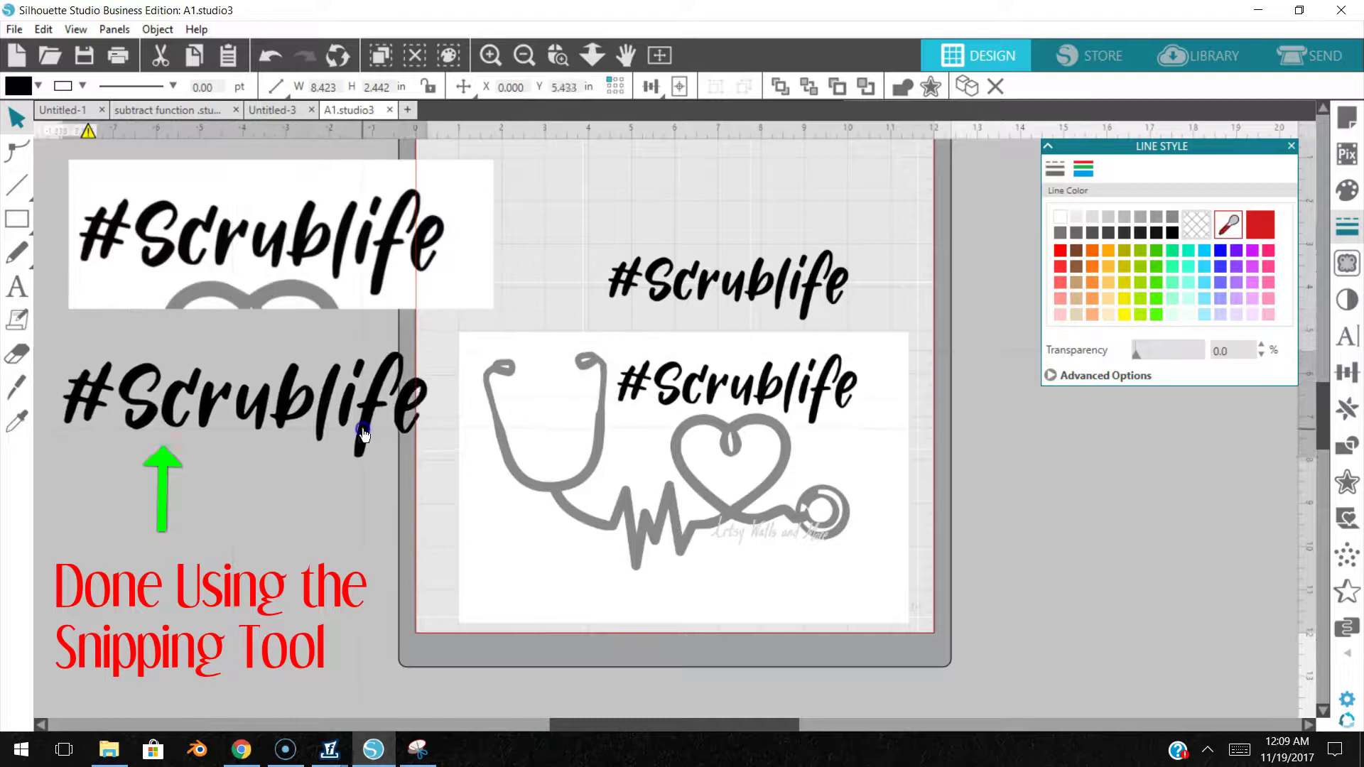
{"action": "left_click", "coordinate": [590, 241]}
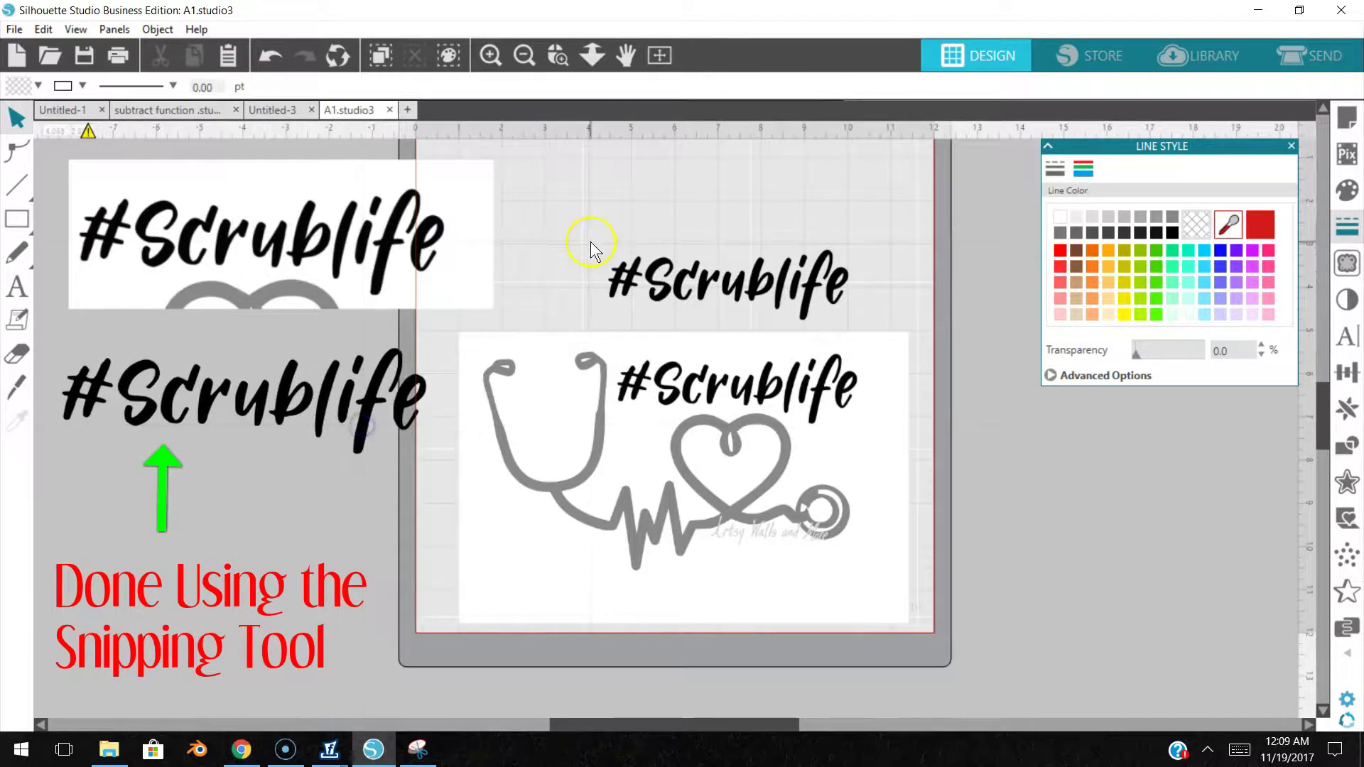
Move the stethoscope image, the snipped image and its larger tracing off the mat, leaving only the smaller #Scrublife tracing on the page
{"action": "left_click", "coordinate": [624, 296]}
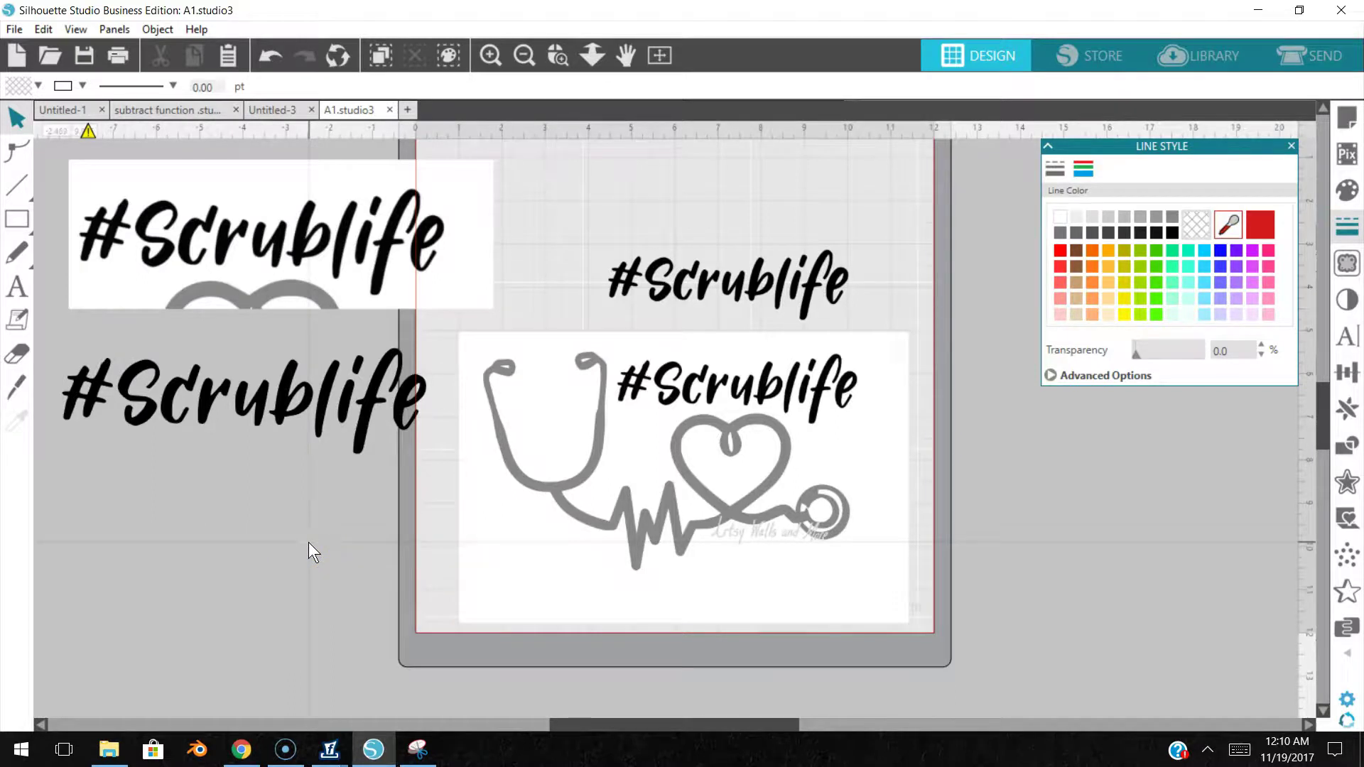
{"action": "left_click_drag", "start_coordinate": [541, 494], "coordinate": [7, 516]}
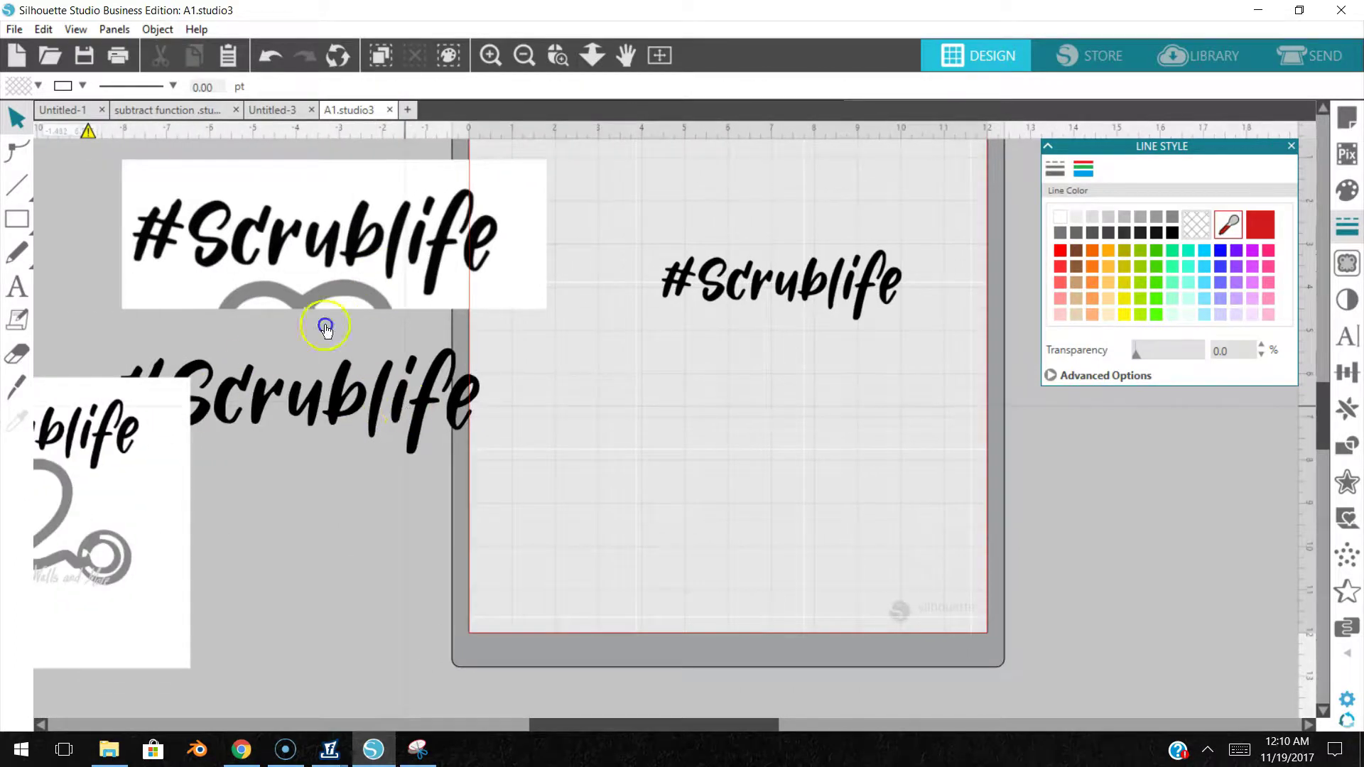
{"action": "left_click_drag", "start_coordinate": [326, 328], "coordinate": [269, 307]}
{"action": "left_click_drag", "start_coordinate": [212, 184], "coordinate": [60, 165]}
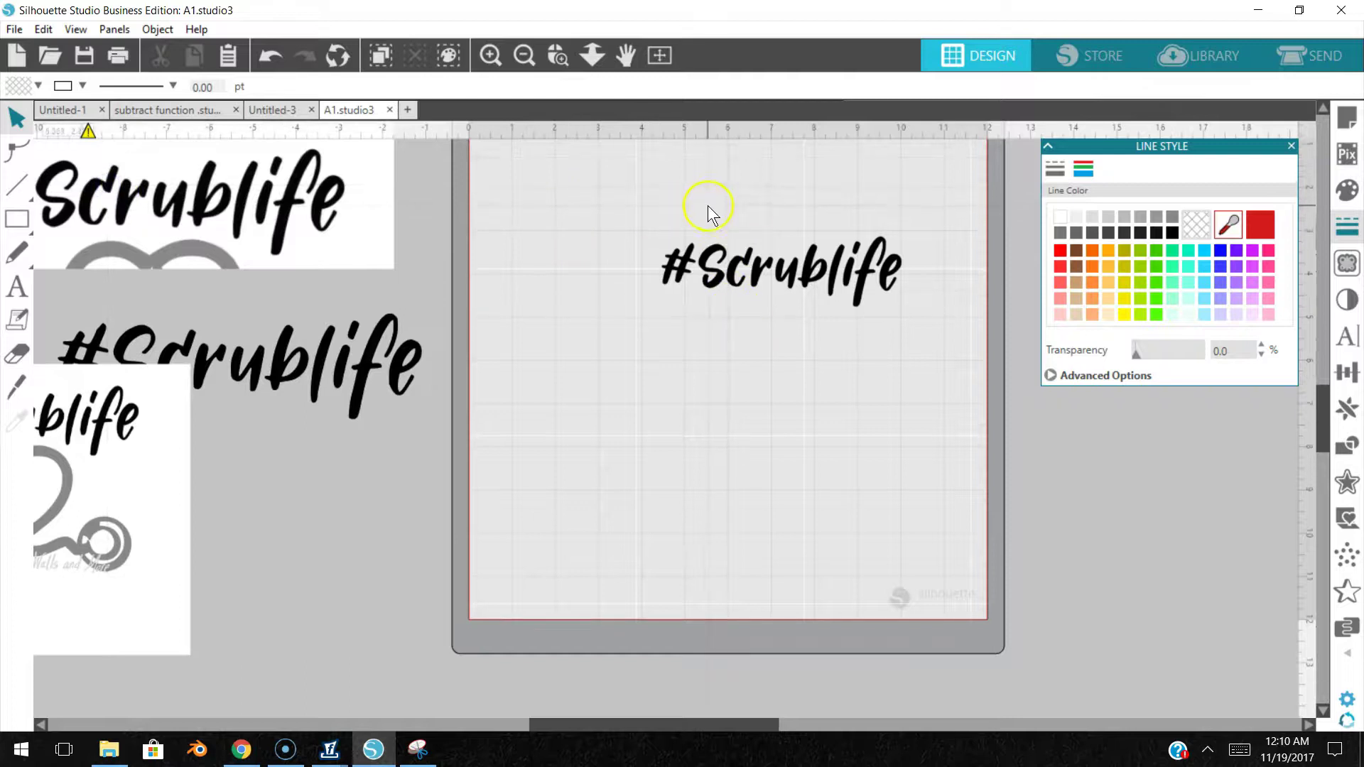
Inspect the cut lines of the smaller #Scrublife tracing up close in the send view, and return to the design view
{"action": "left_click", "coordinate": [1325, 62]}
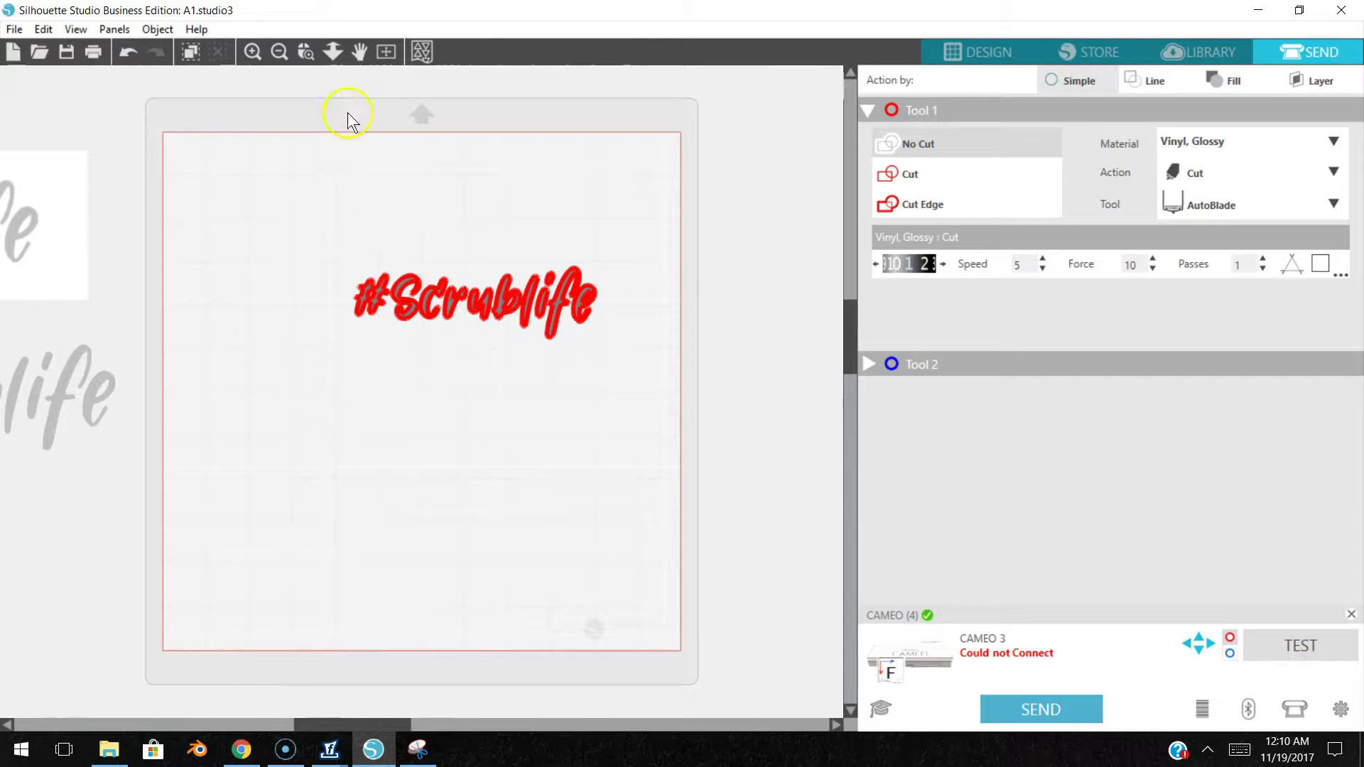
{"action": "left_click", "coordinate": [252, 51]}
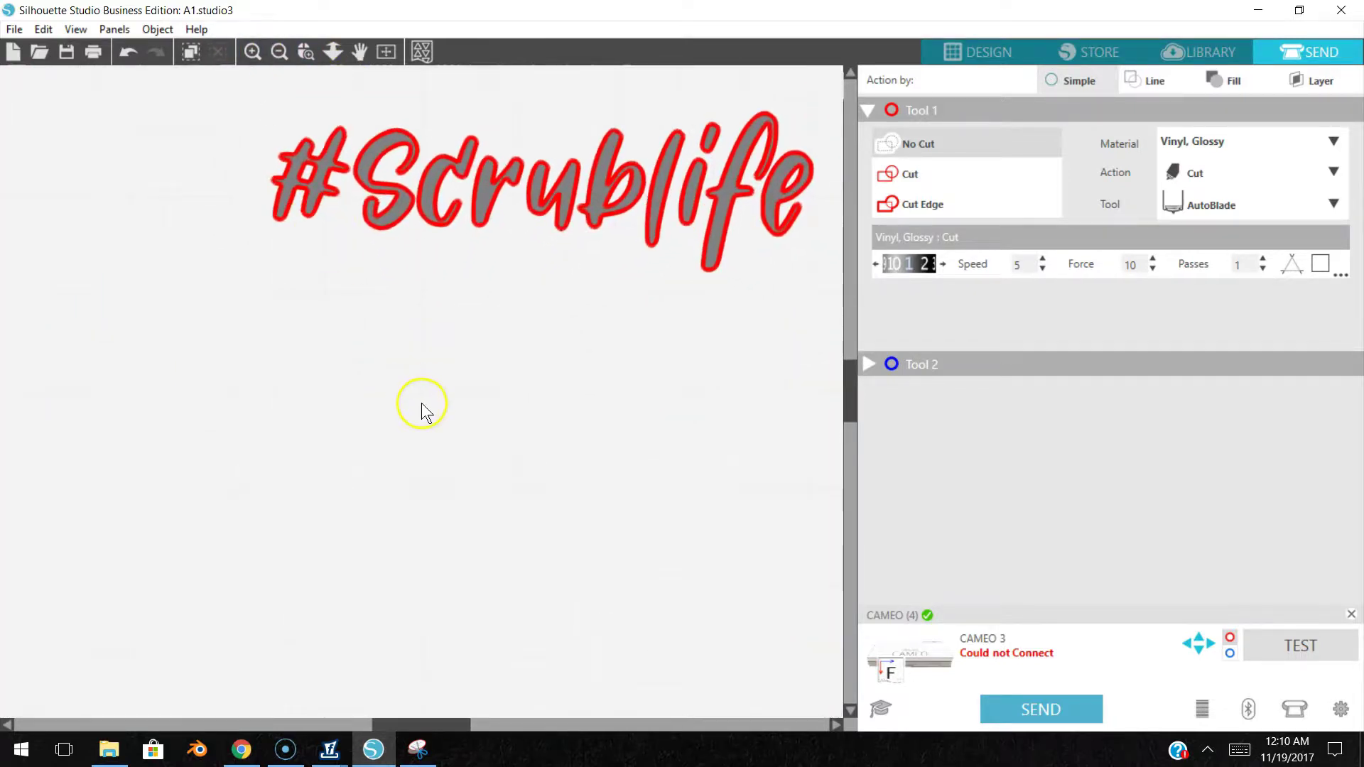
{"action": "scroll", "coordinate": [415, 415], "scroll_direction": "up", "scroll_amount": 2}
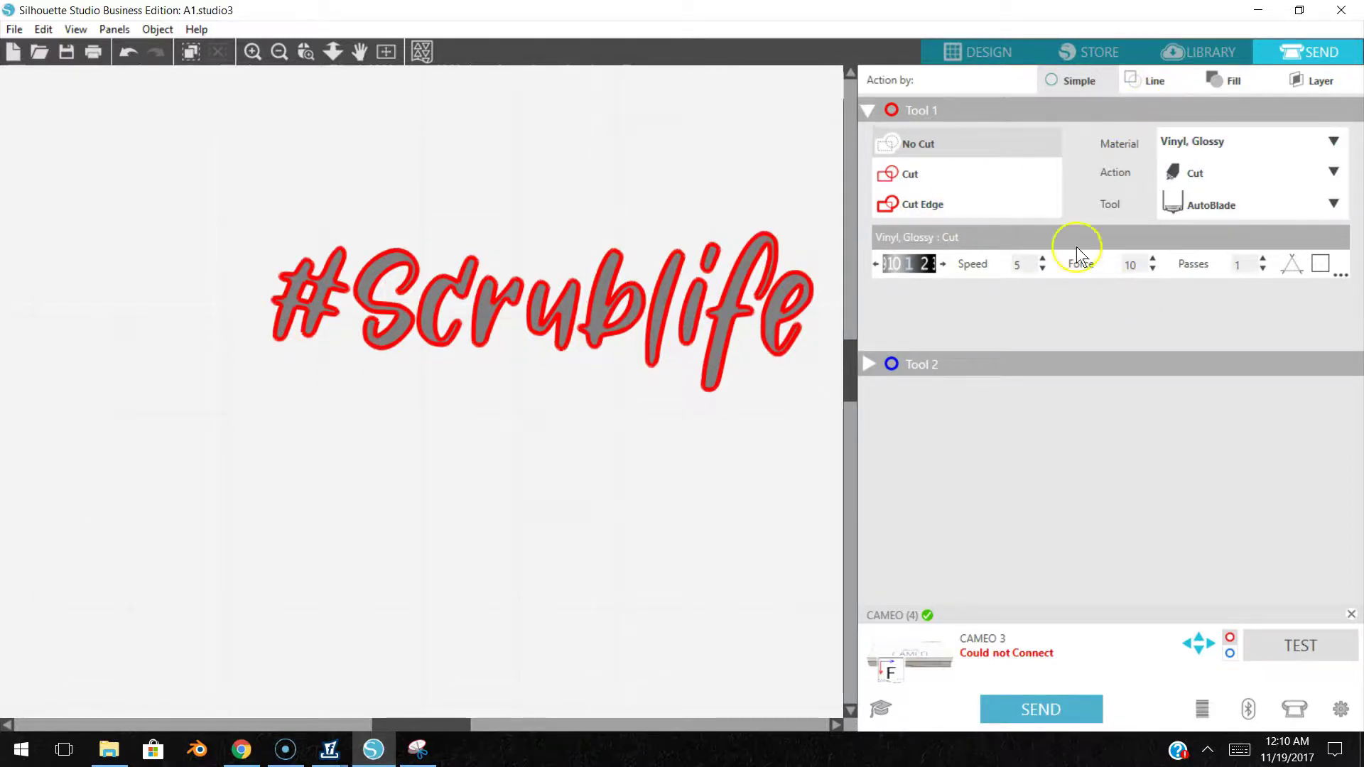
{"action": "left_click", "coordinate": [1012, 56]}
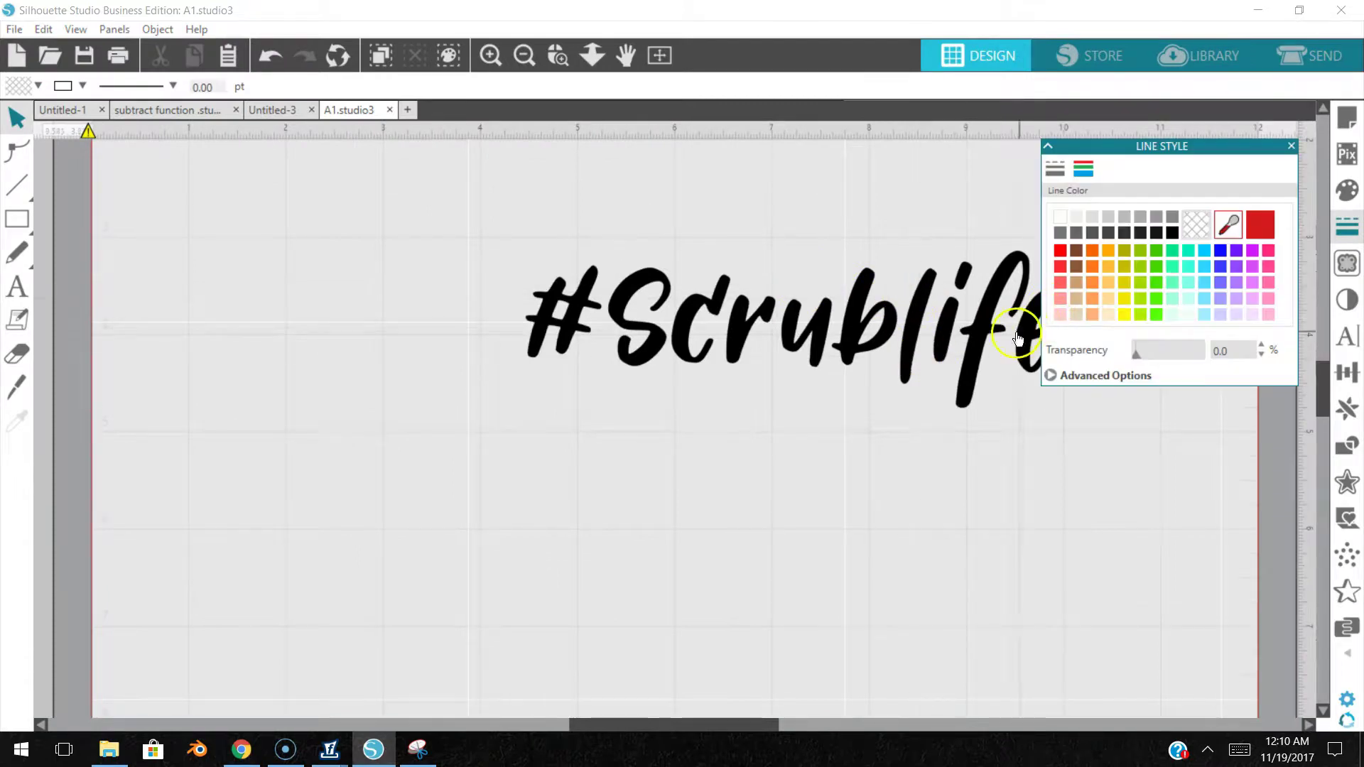
Move the #Scrublife tracing left and slightly down, starting about 1.8 inches from the page's left edge, and close the line style settings
{"action": "left_click", "coordinate": [963, 355]}
{"action": "left_click_drag", "start_coordinate": [963, 355], "coordinate": [708, 434]}
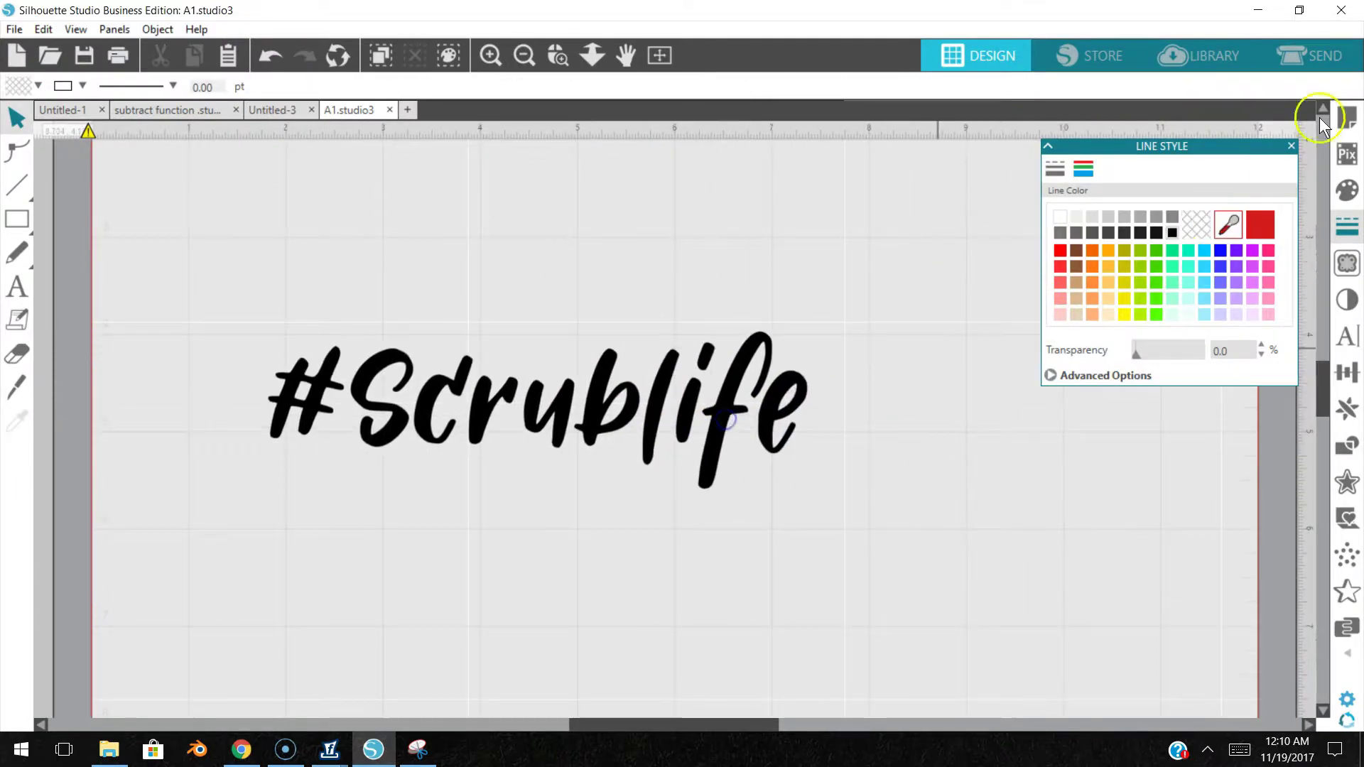
{"action": "left_click", "coordinate": [1291, 145]}
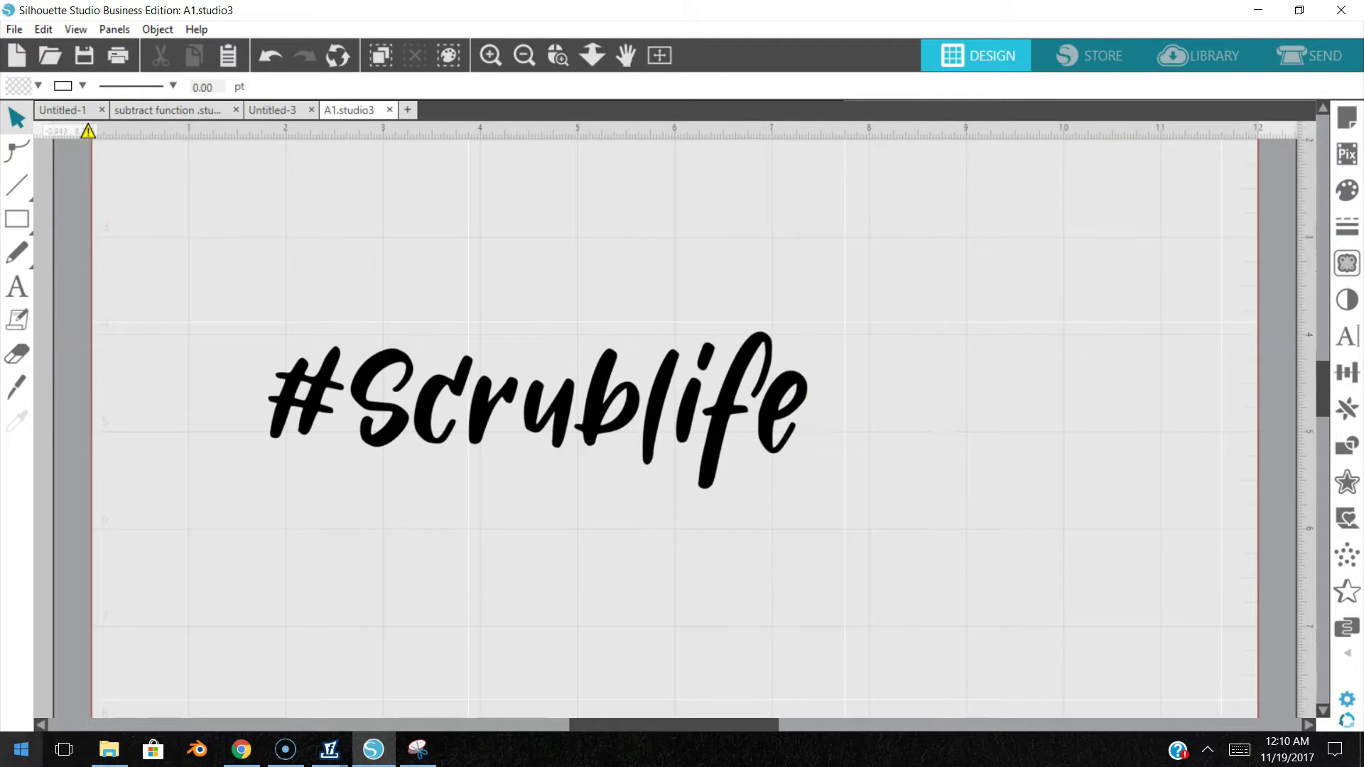